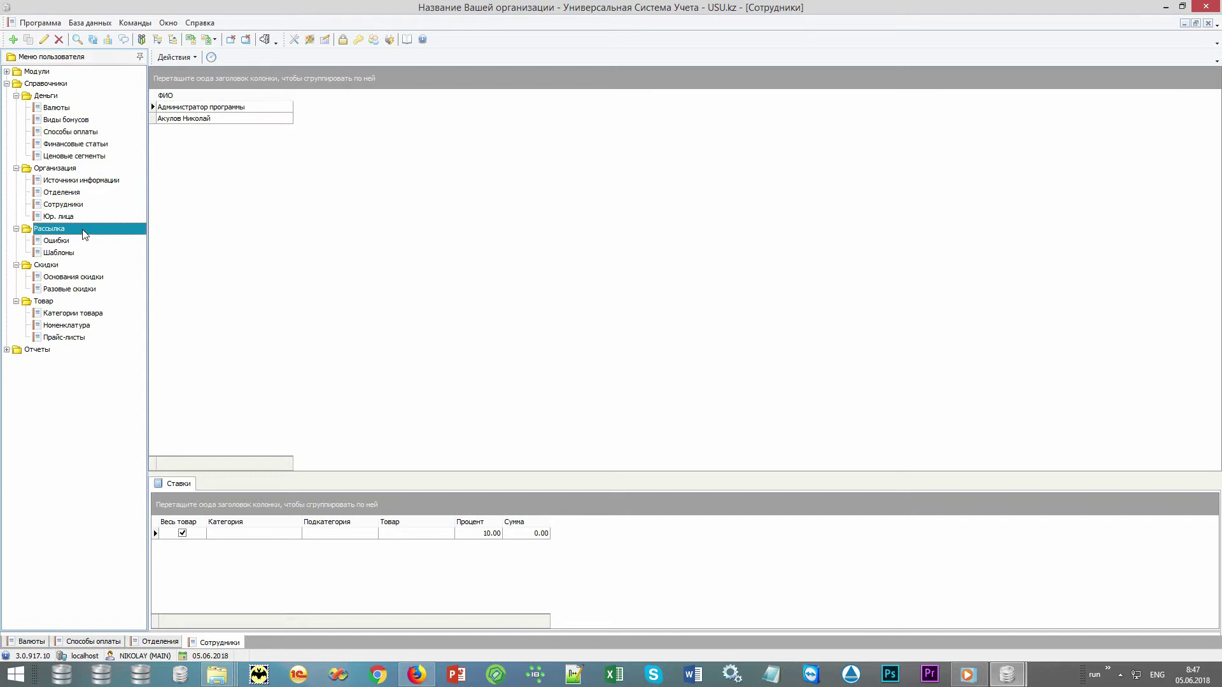
# Look through the mailing templates, one-off discounts, discount reasons and goods nomenclature lists.
pyautogui.click(105, 255)
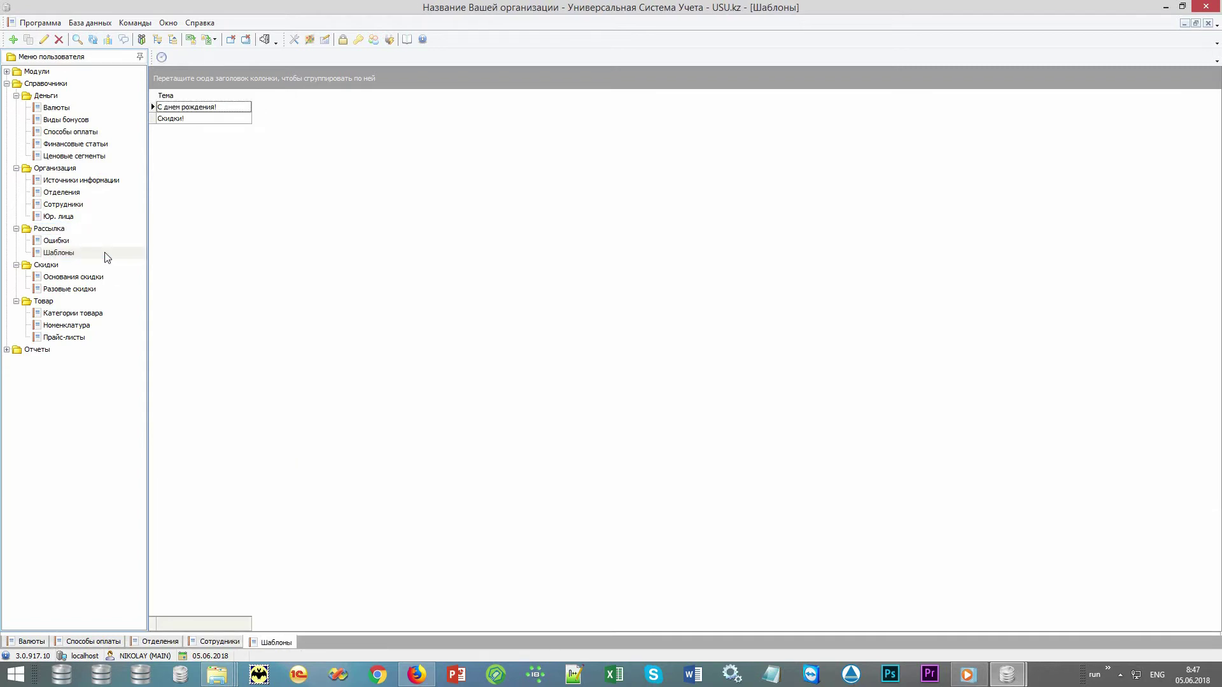
pyautogui.click(95, 266)
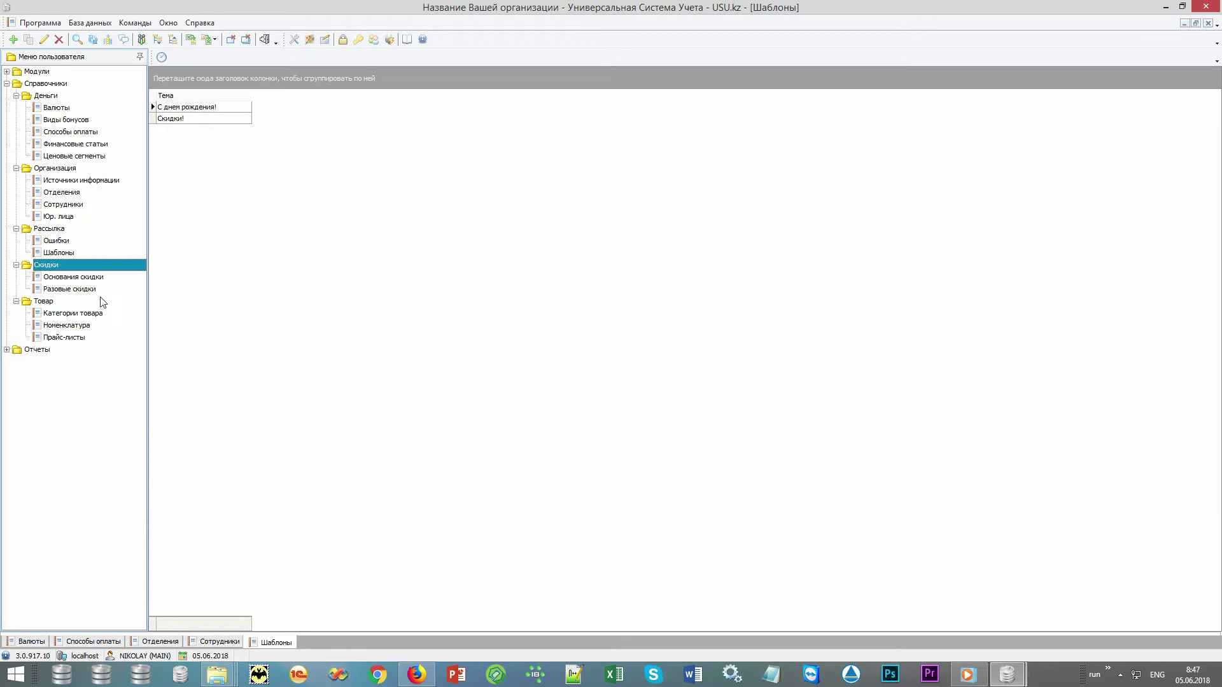
pyautogui.click(102, 290)
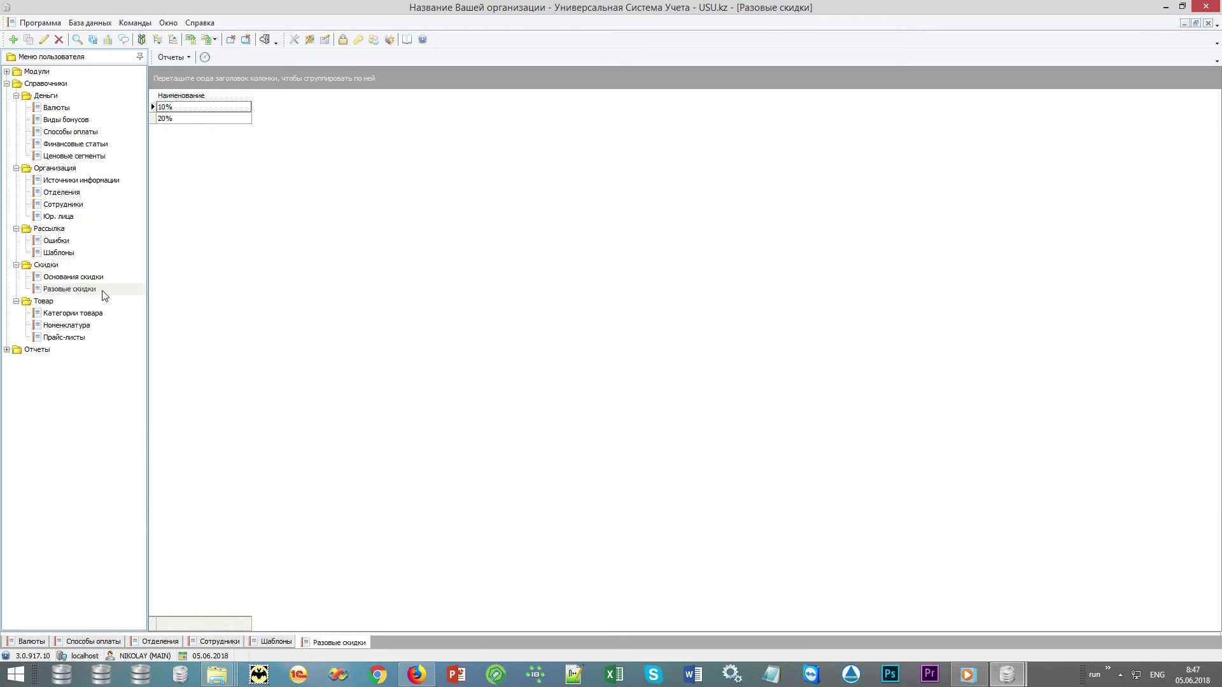
pyautogui.click(109, 278)
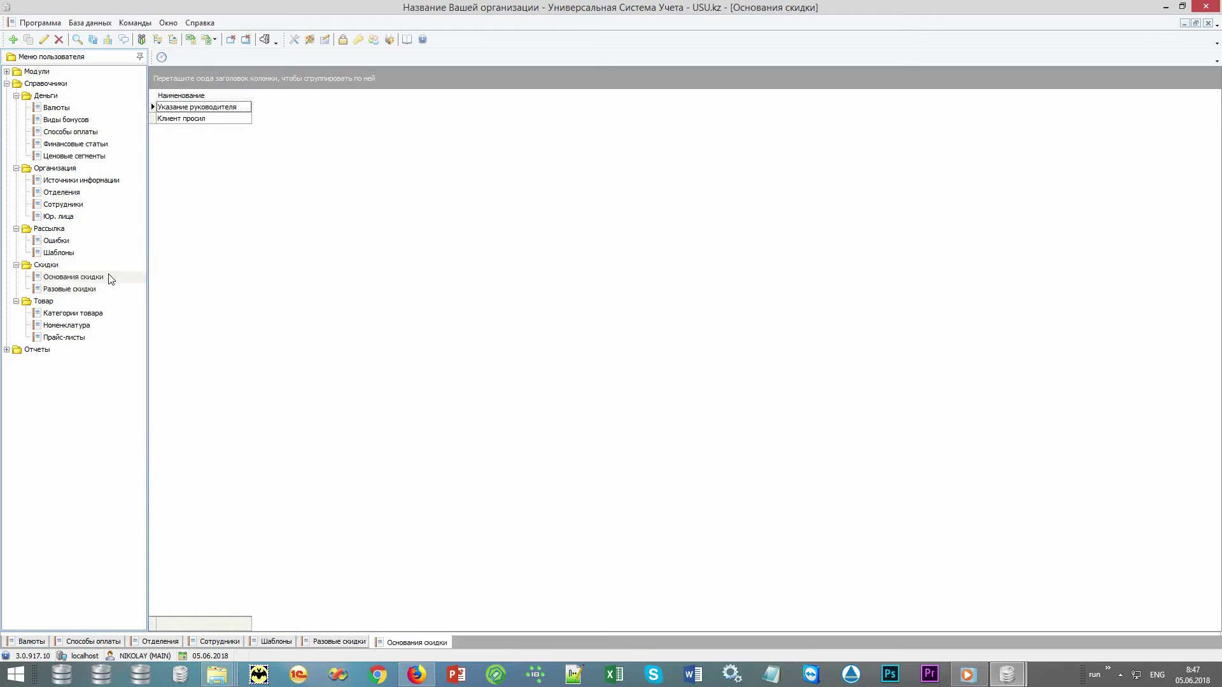
pyautogui.click(88, 302)
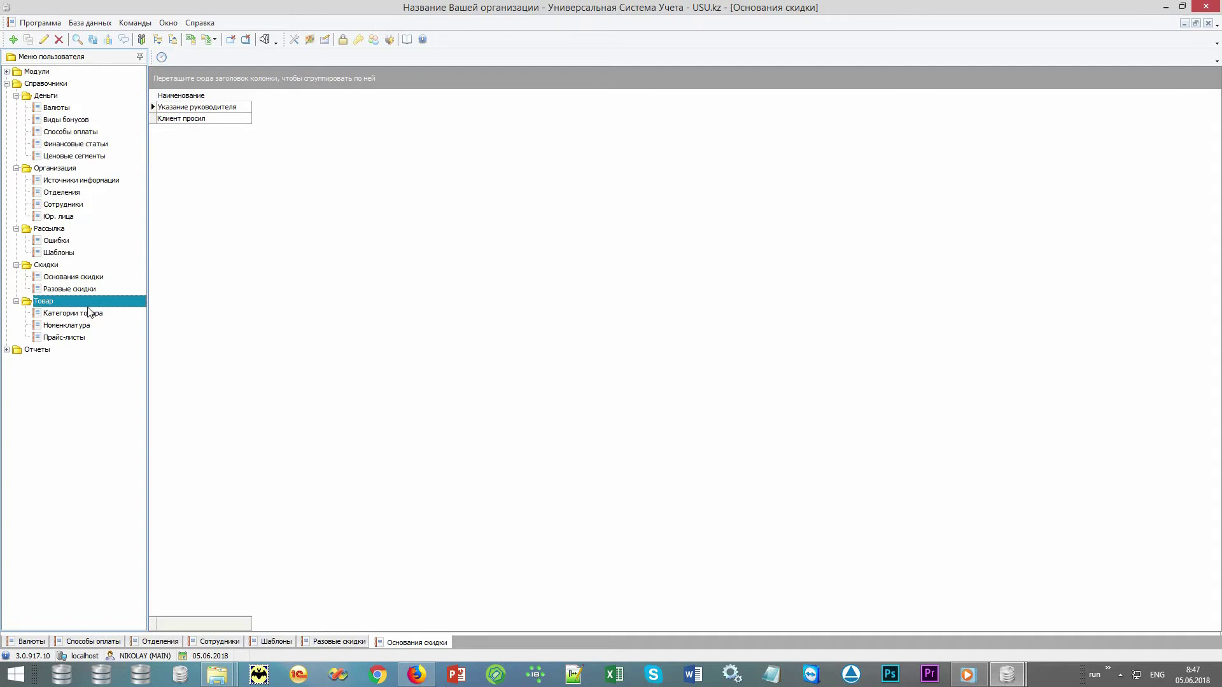
pyautogui.click(106, 326)
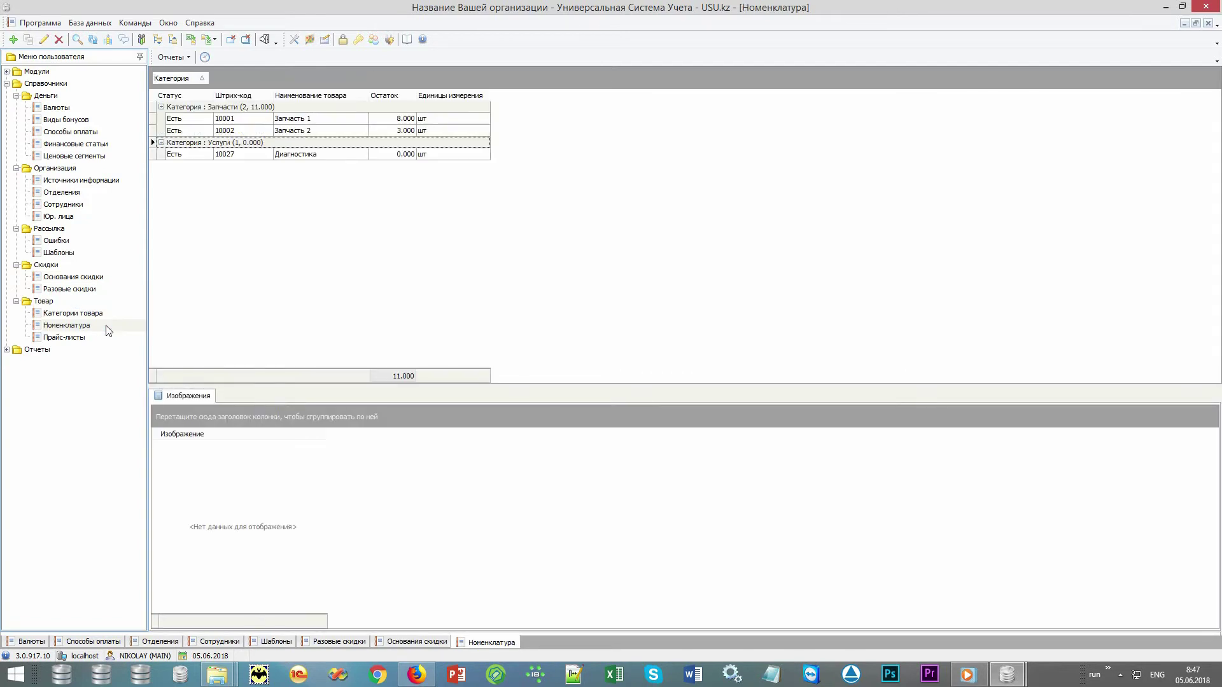
# View the Услуги and Запчасти groups with part pictures, then group the price list by subcategory.
pyautogui.click(207, 144)
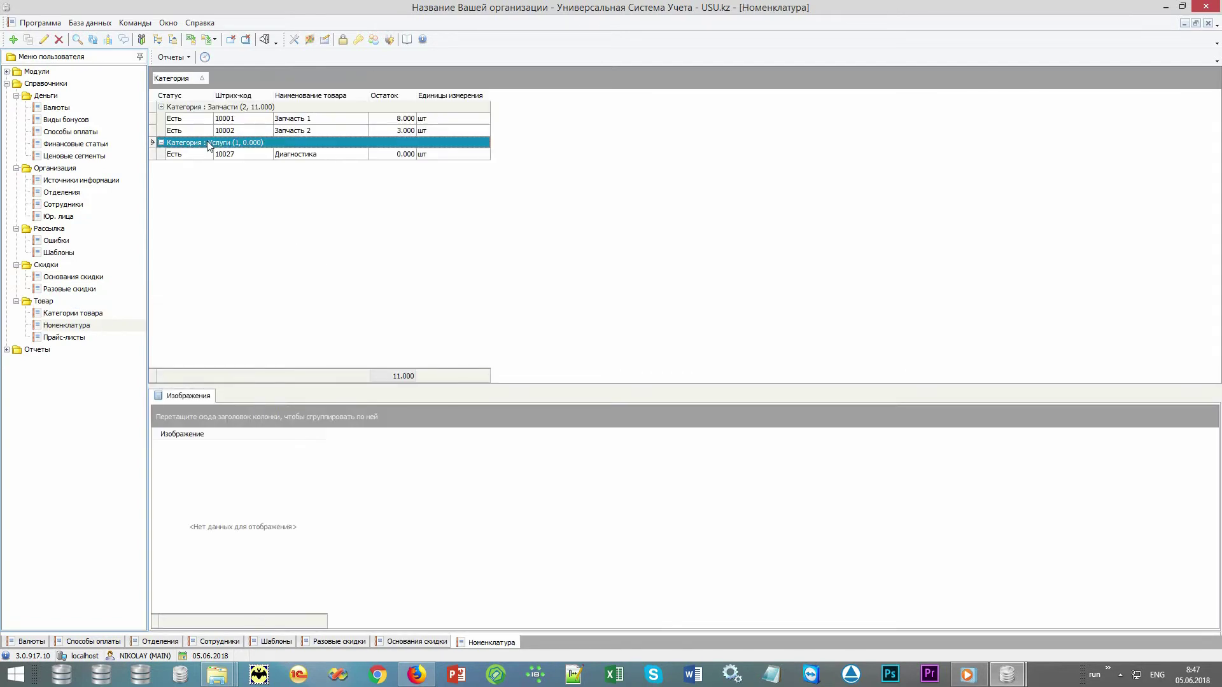
pyautogui.click(231, 108)
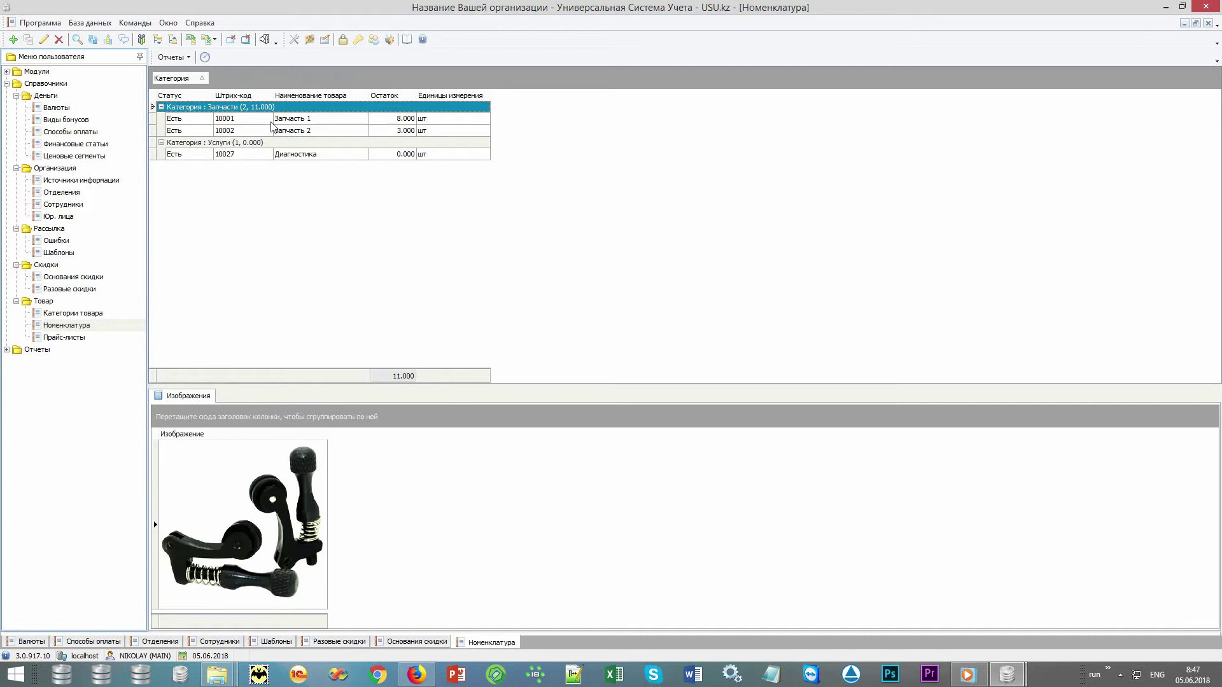
pyautogui.click(293, 130)
pyautogui.click(296, 119)
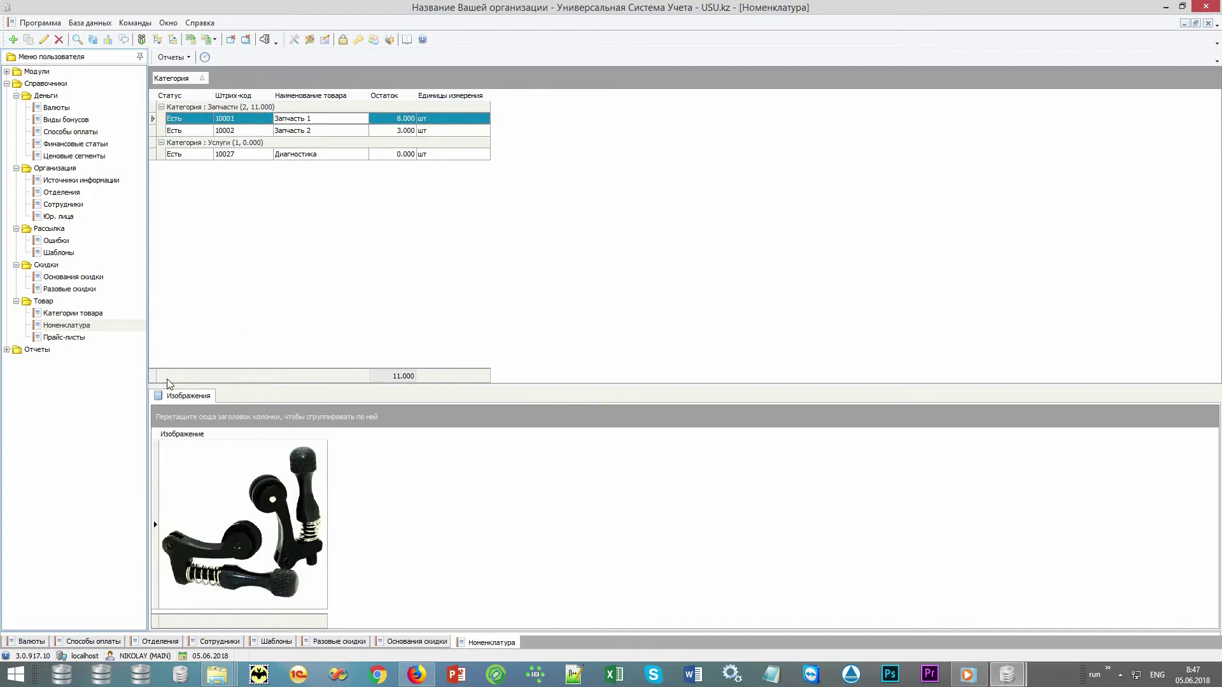
pyautogui.click(77, 337)
pyautogui.moveTo(266, 432); pyautogui.dragTo(266, 432)
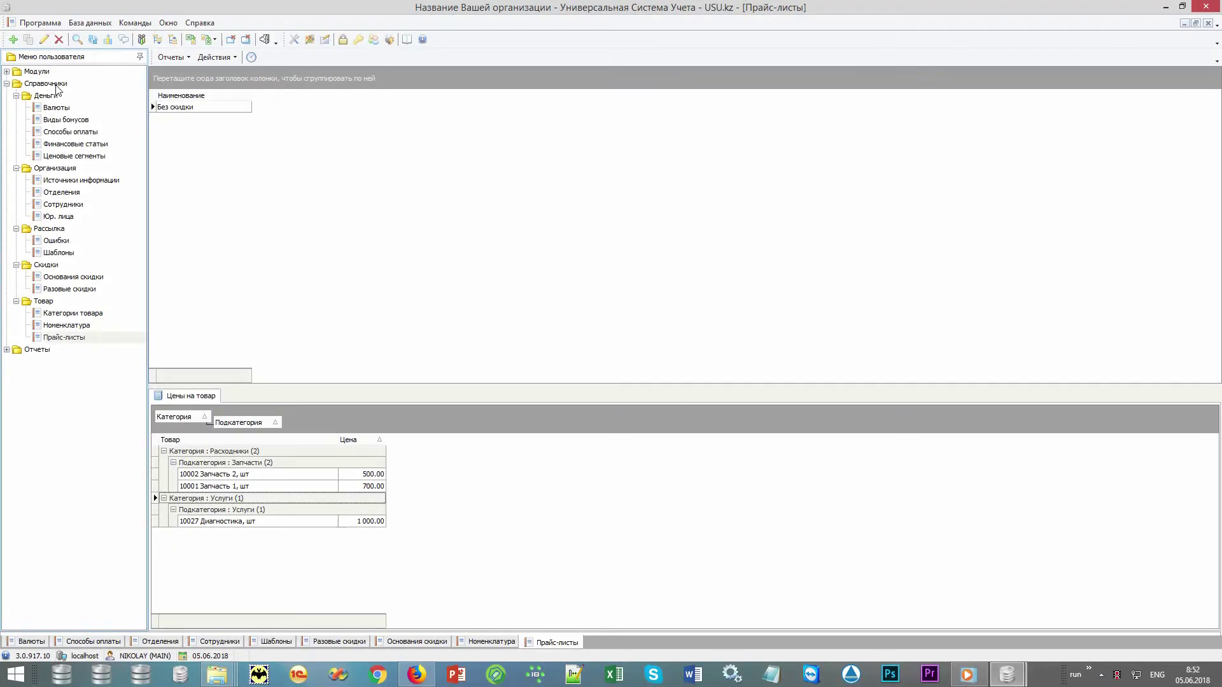
# Open the Заказ-наряды module under Модули > Организация.
pyautogui.doubleClick(57, 85)
pyautogui.doubleClick(77, 72)
pyautogui.doubleClick(75, 83)
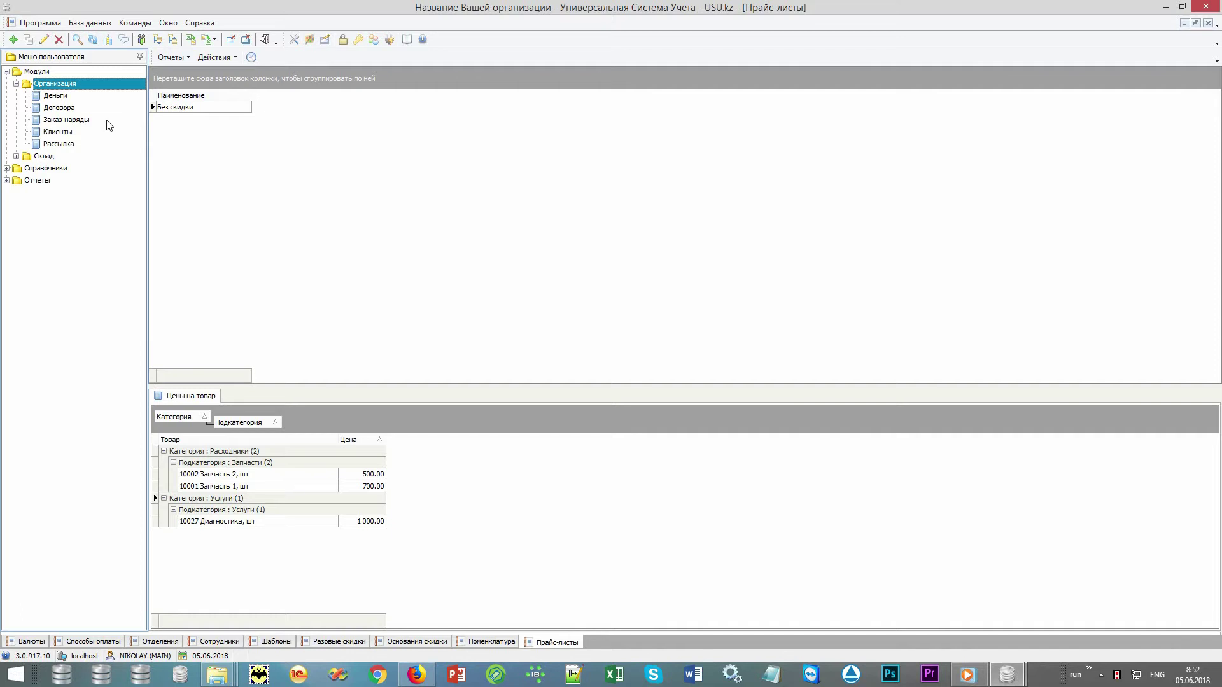
pyautogui.doubleClick(107, 121)
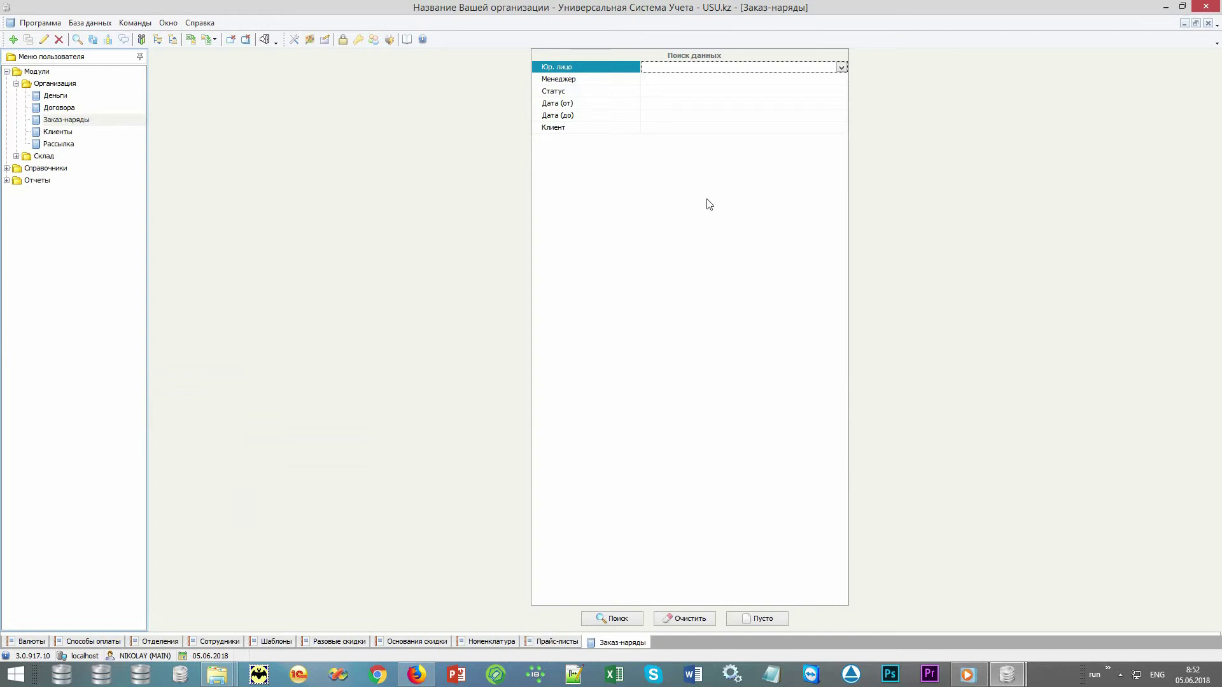
# Clear the manager, date and client search criteria and search to list both work orders.
pyautogui.click(605, 81)
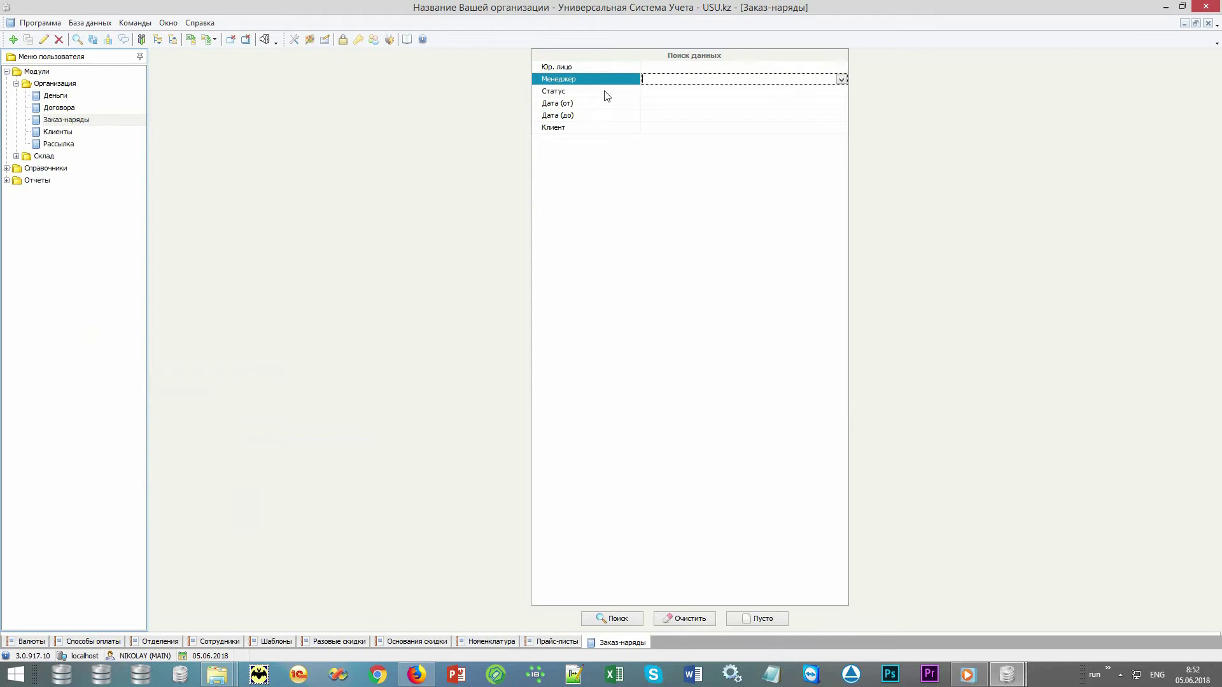
pyautogui.click(602, 104)
pyautogui.click(603, 116)
pyautogui.click(603, 128)
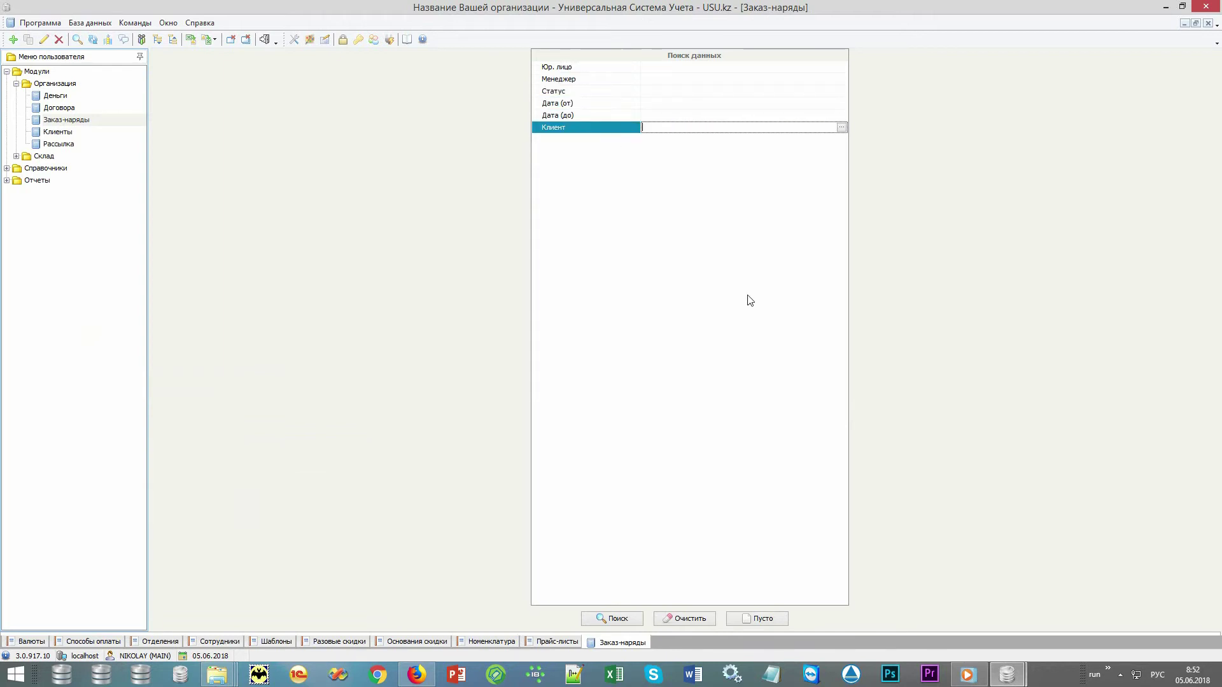
pyautogui.click(701, 620)
pyautogui.click(620, 618)
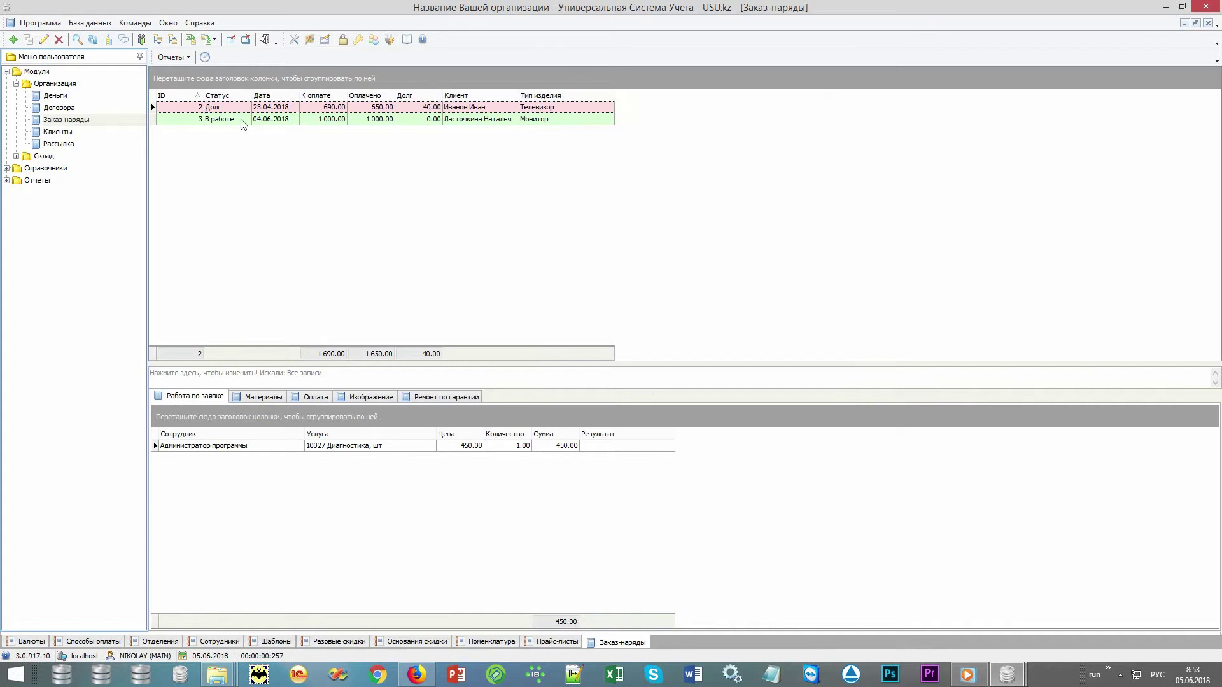
# Add a new work order dated 05.06.2018 with the second staff member as manager, then bring up the client list.
pyautogui.rightClick(245, 143)
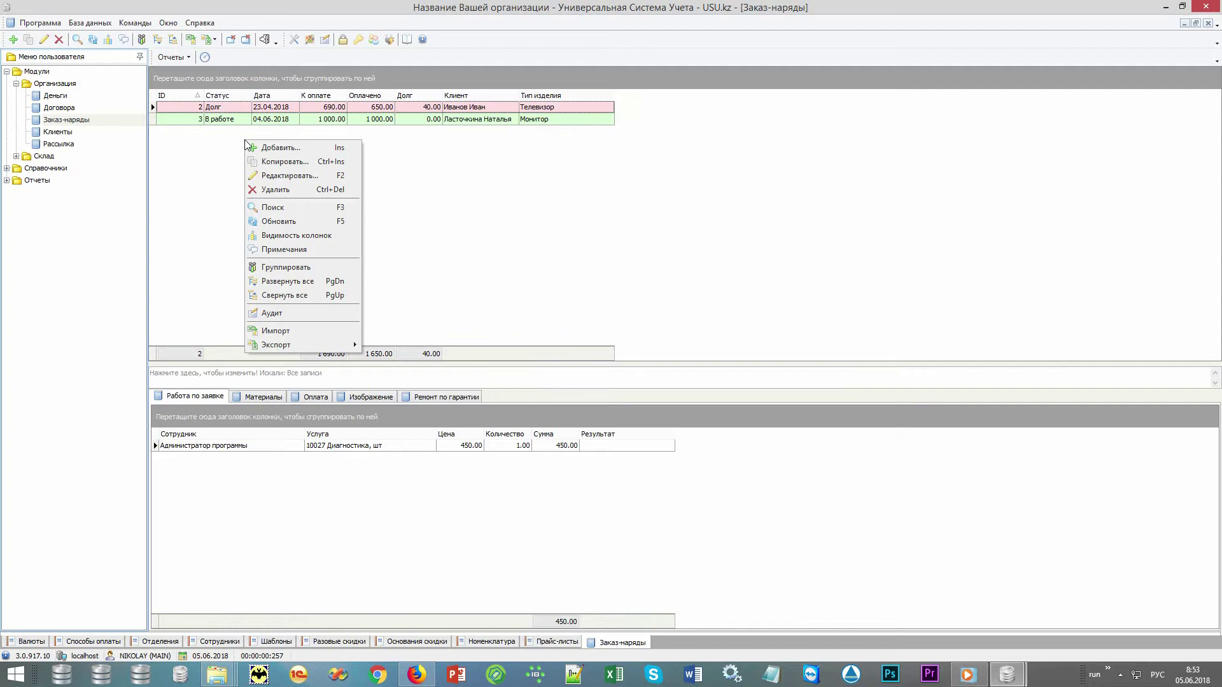
pyautogui.click(295, 147)
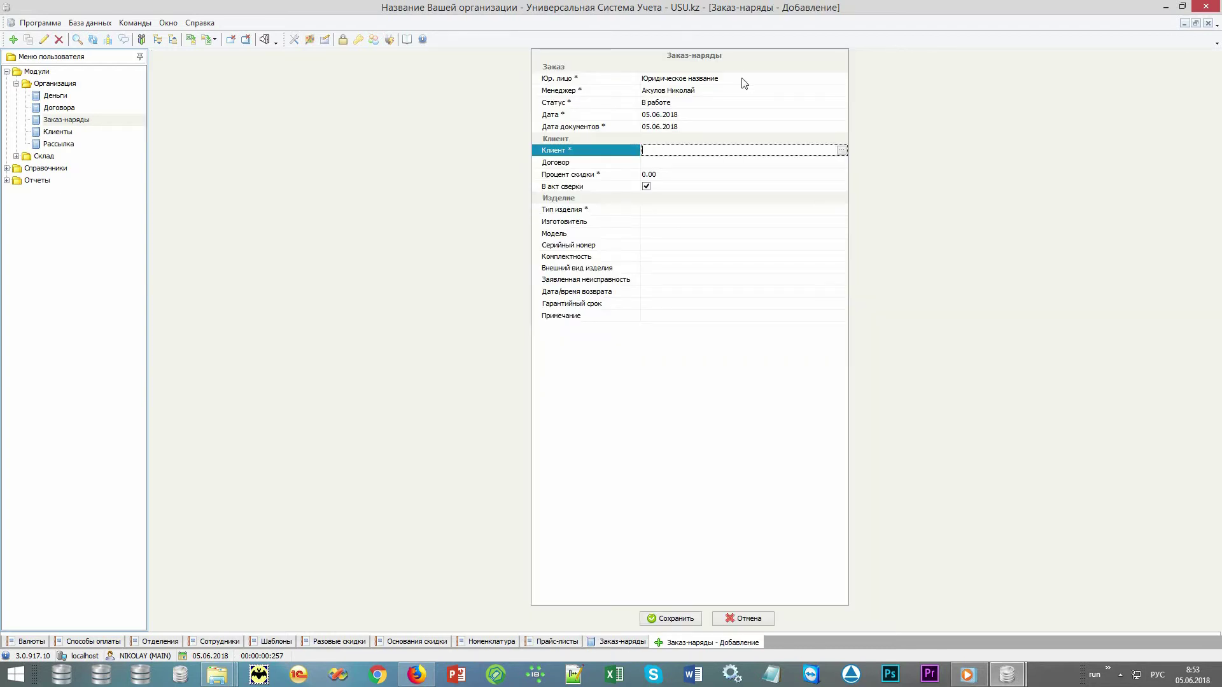
pyautogui.click(757, 92)
pyautogui.click(841, 91)
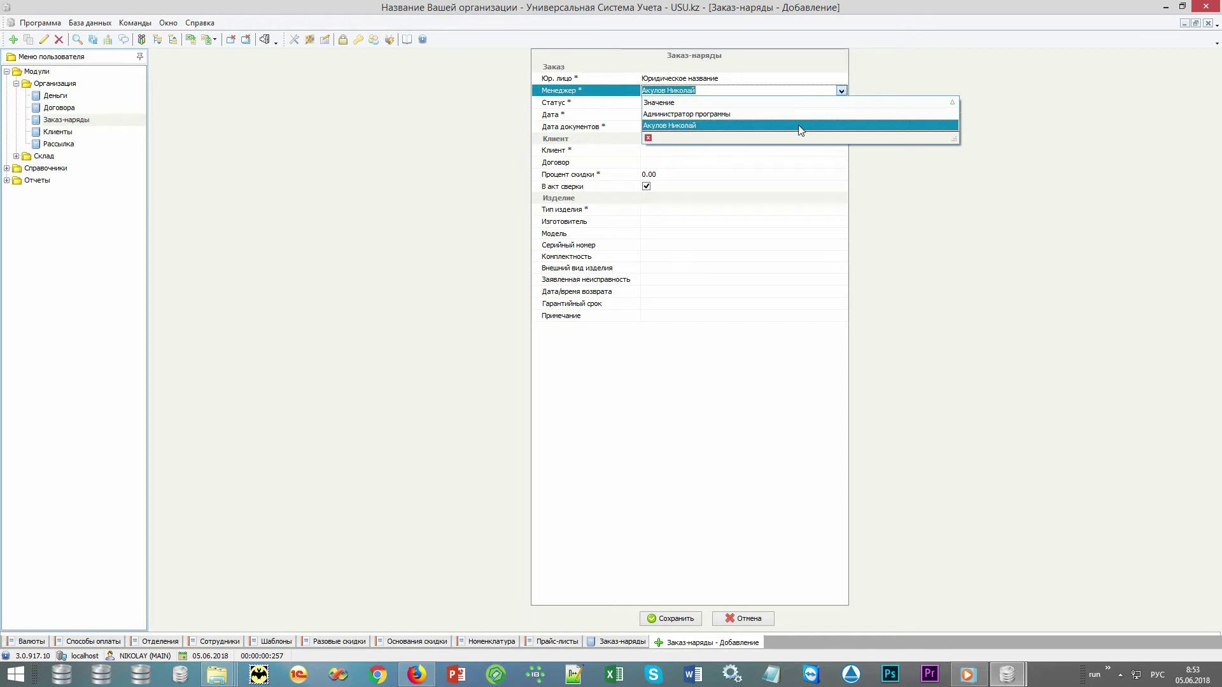
pyautogui.click(945, 285)
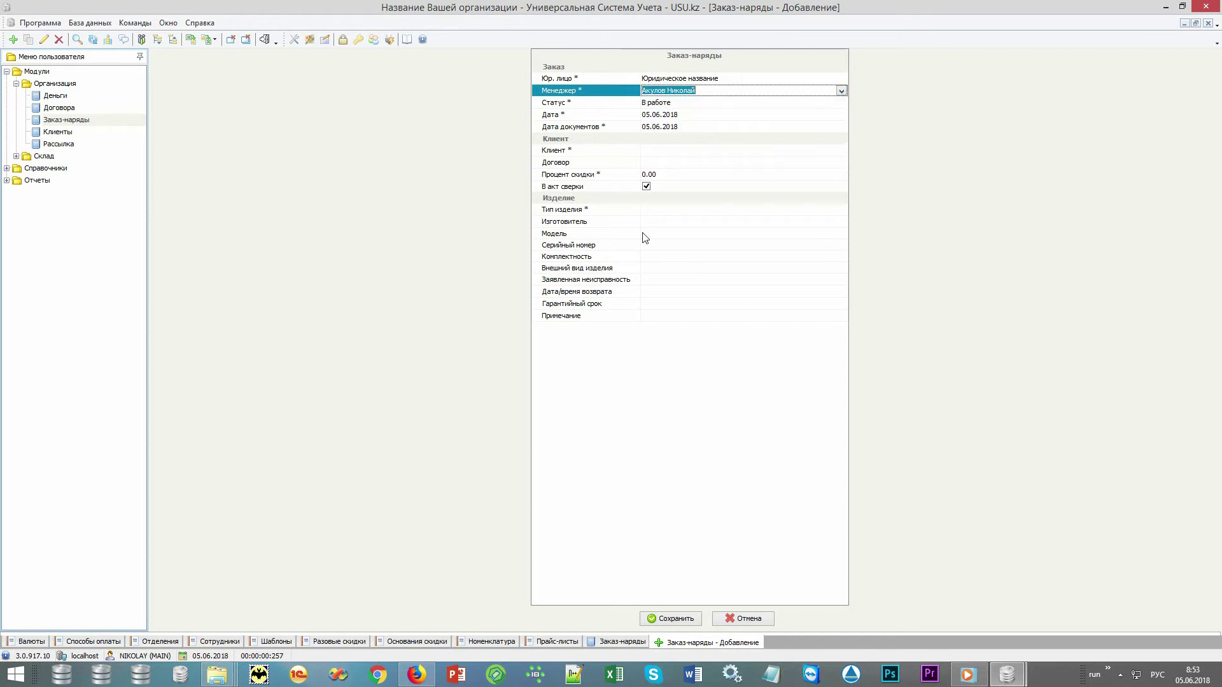
pyautogui.click(604, 152)
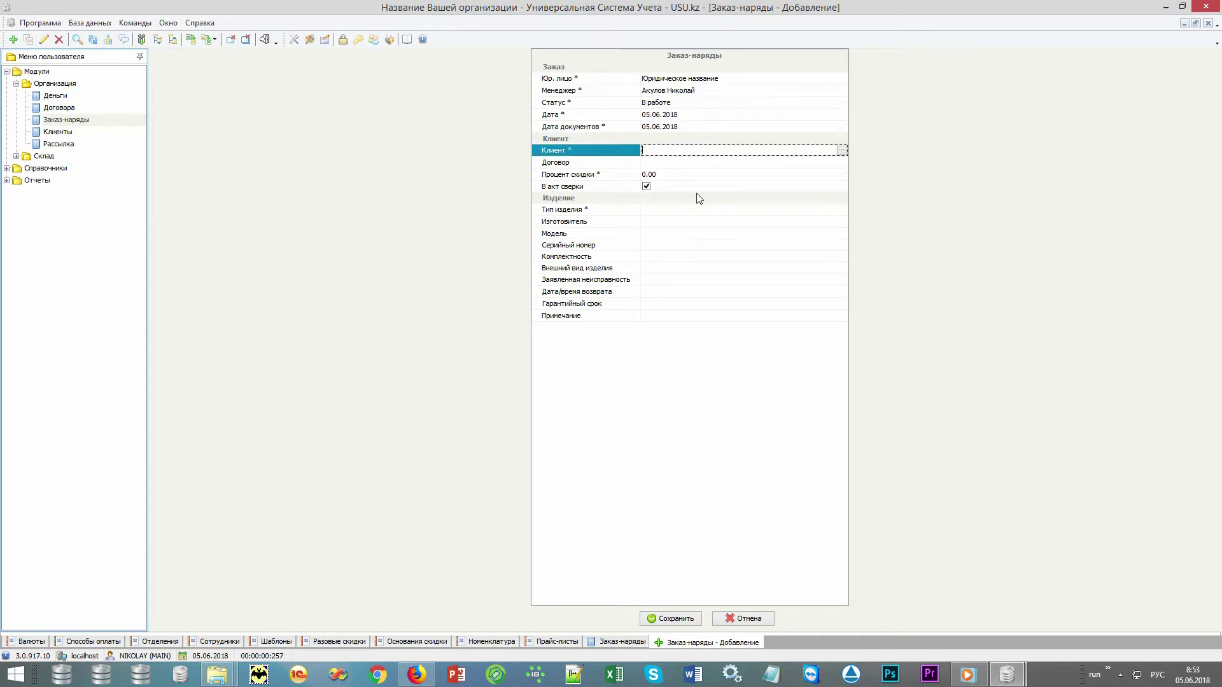
pyautogui.click(842, 152)
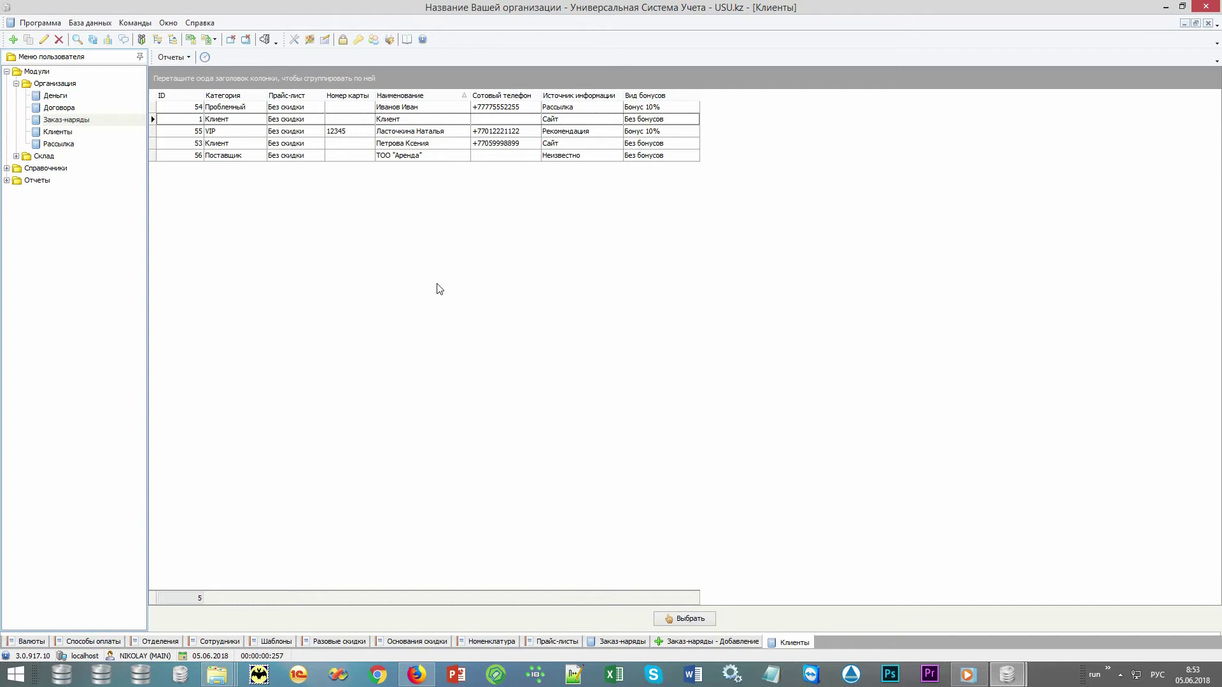
# Browse the client list, selecting clients 54, 1 and the VIP client 55.
pyautogui.rightClick(437, 288)
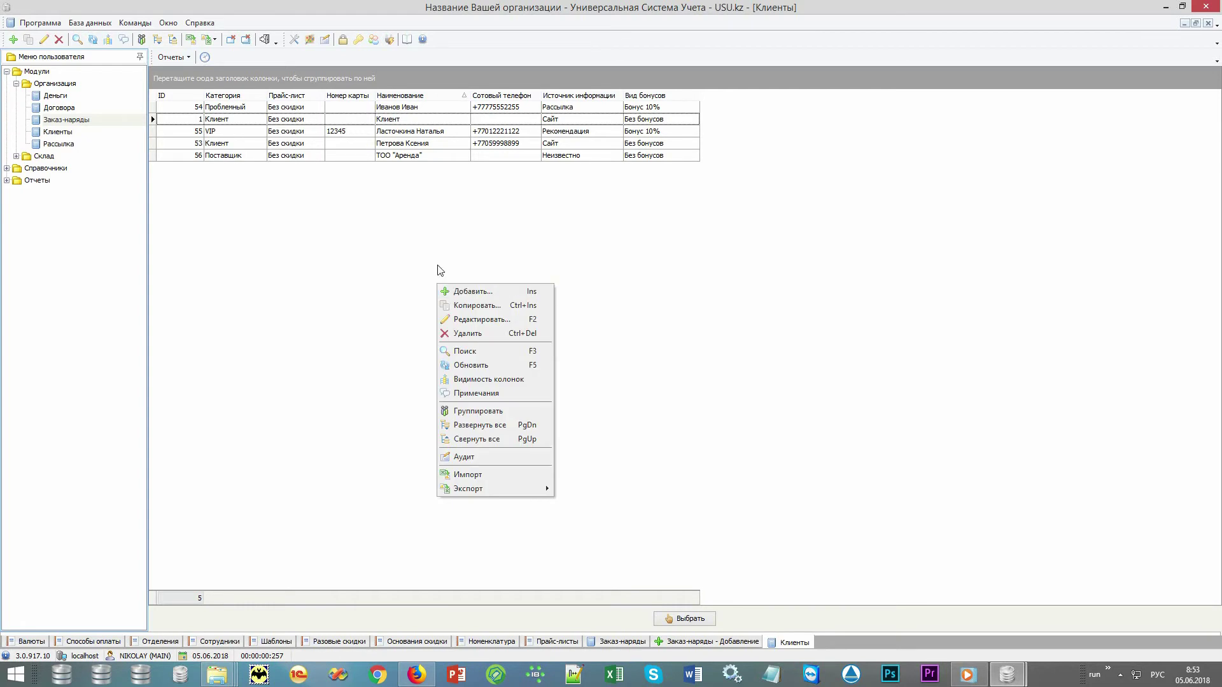
pyautogui.click(394, 208)
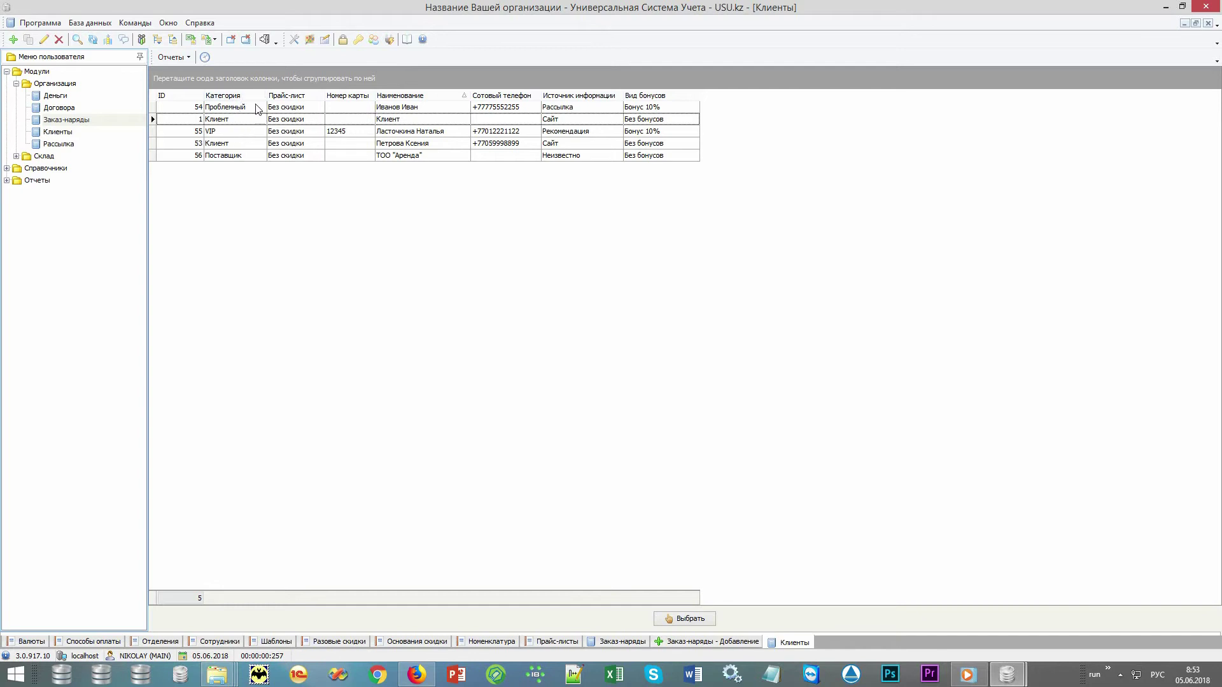
pyautogui.click(256, 107)
pyautogui.click(246, 121)
pyautogui.click(241, 133)
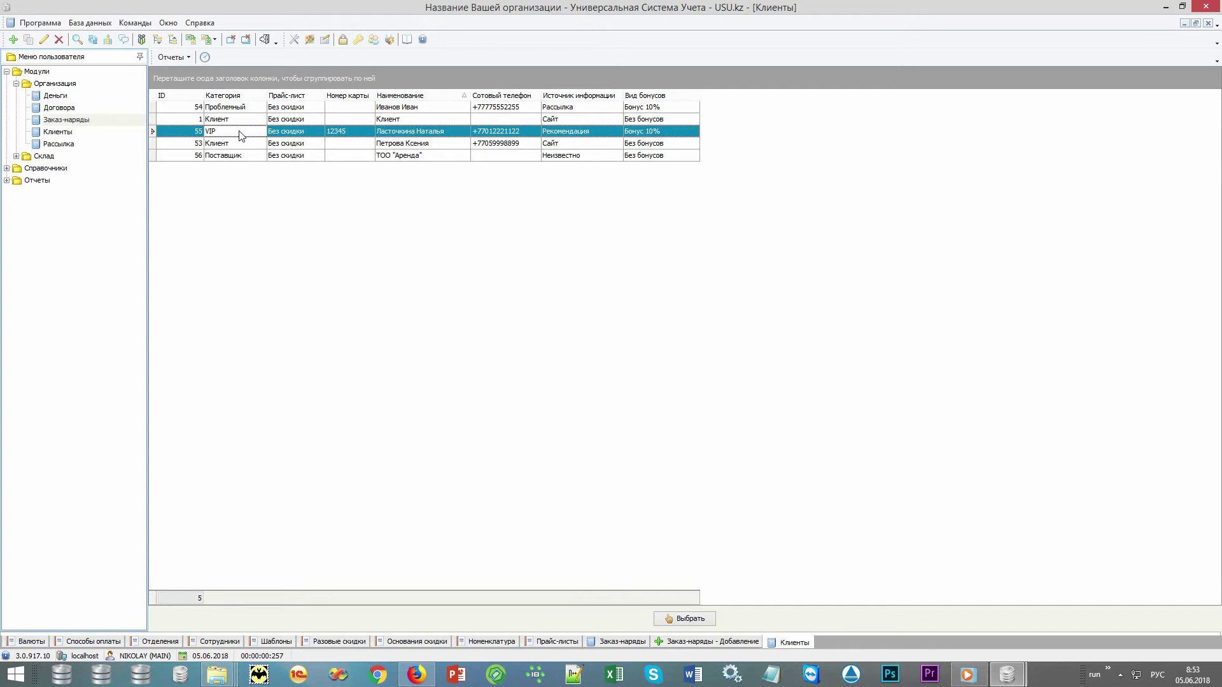
pyautogui.click(309, 136)
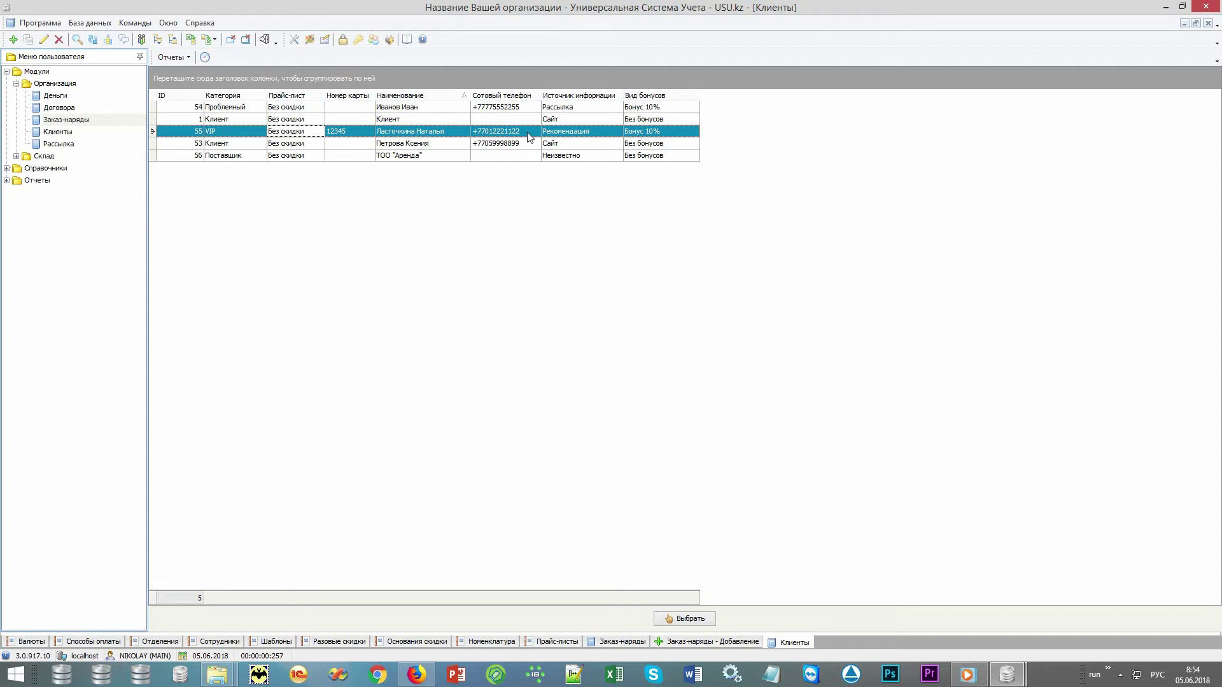
# Compare the clients' information sources and bonus types, such as Рассылка and Бонус 10%, then expand the reports group.
pyautogui.click(565, 135)
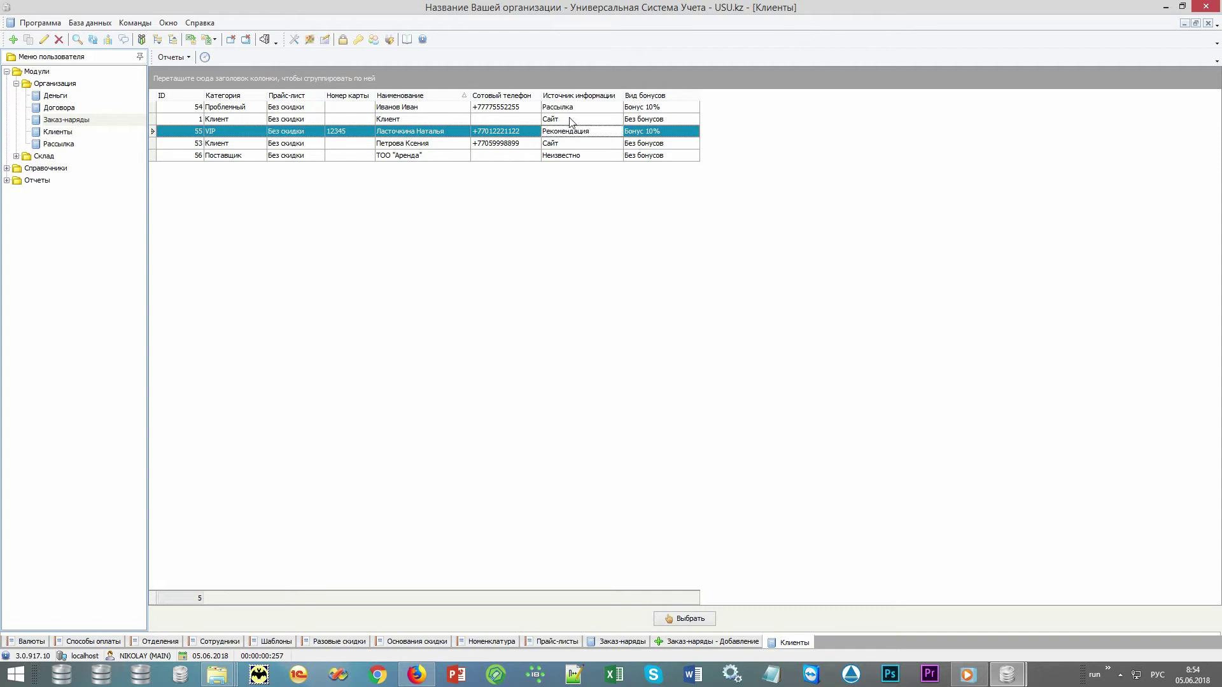
pyautogui.click(569, 121)
pyautogui.click(588, 108)
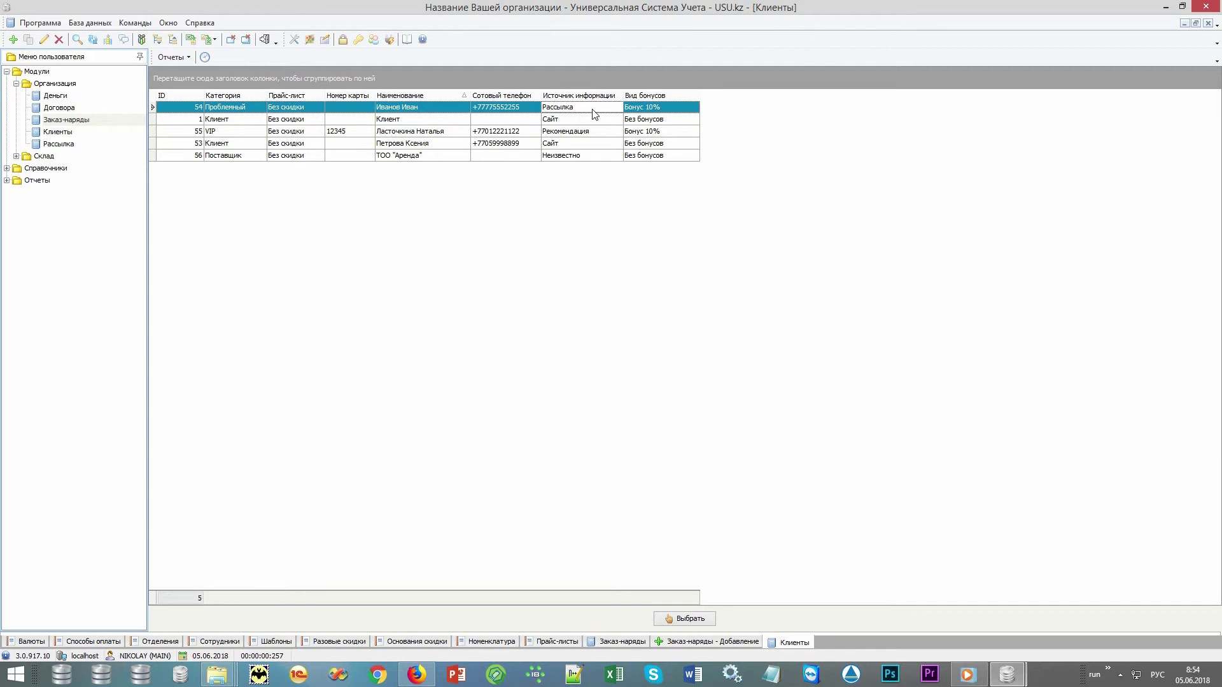
pyautogui.click(631, 111)
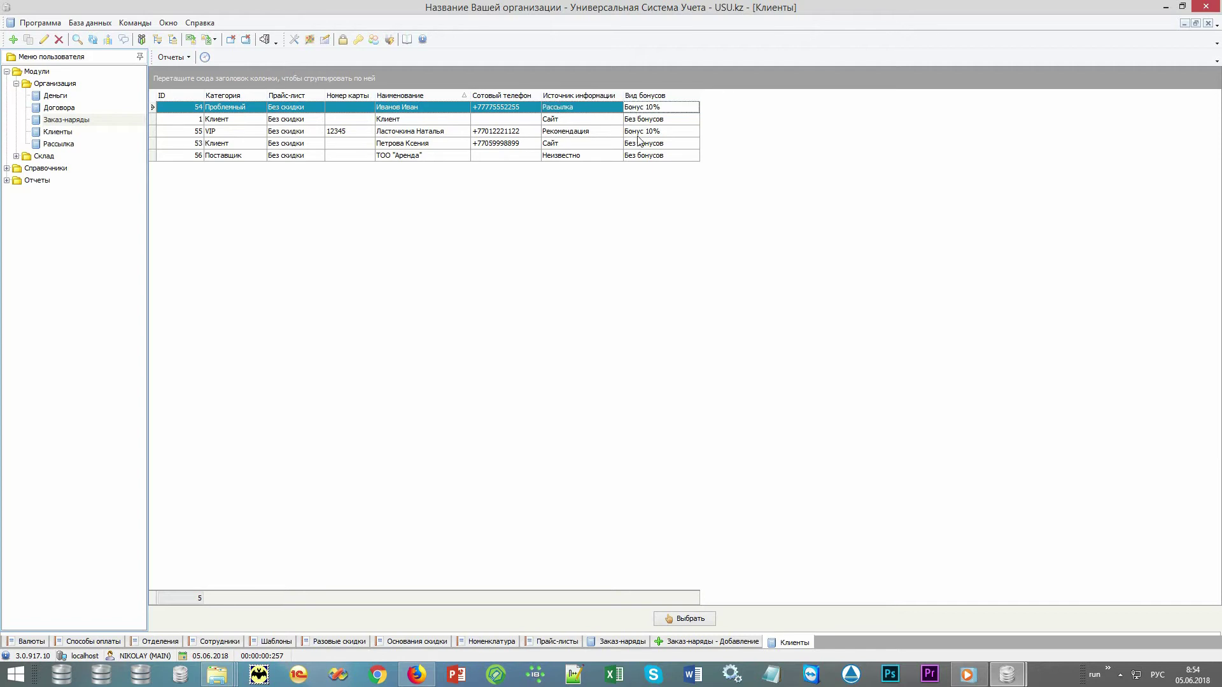
pyautogui.click(638, 134)
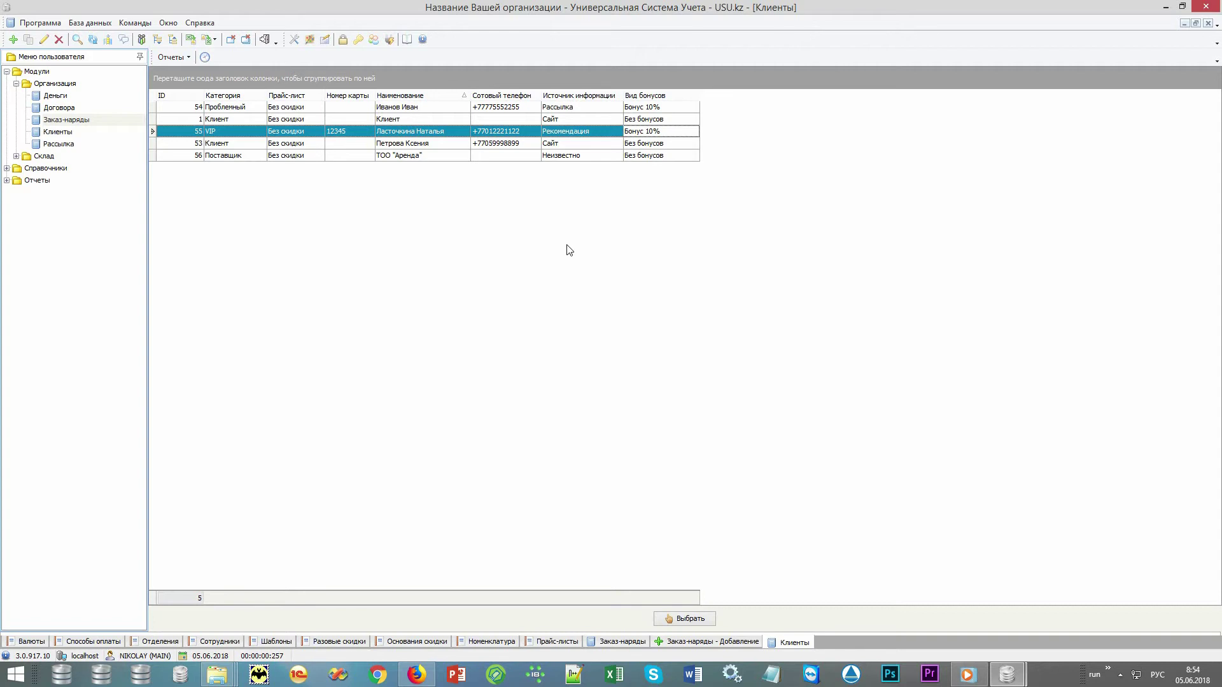
pyautogui.click(458, 132)
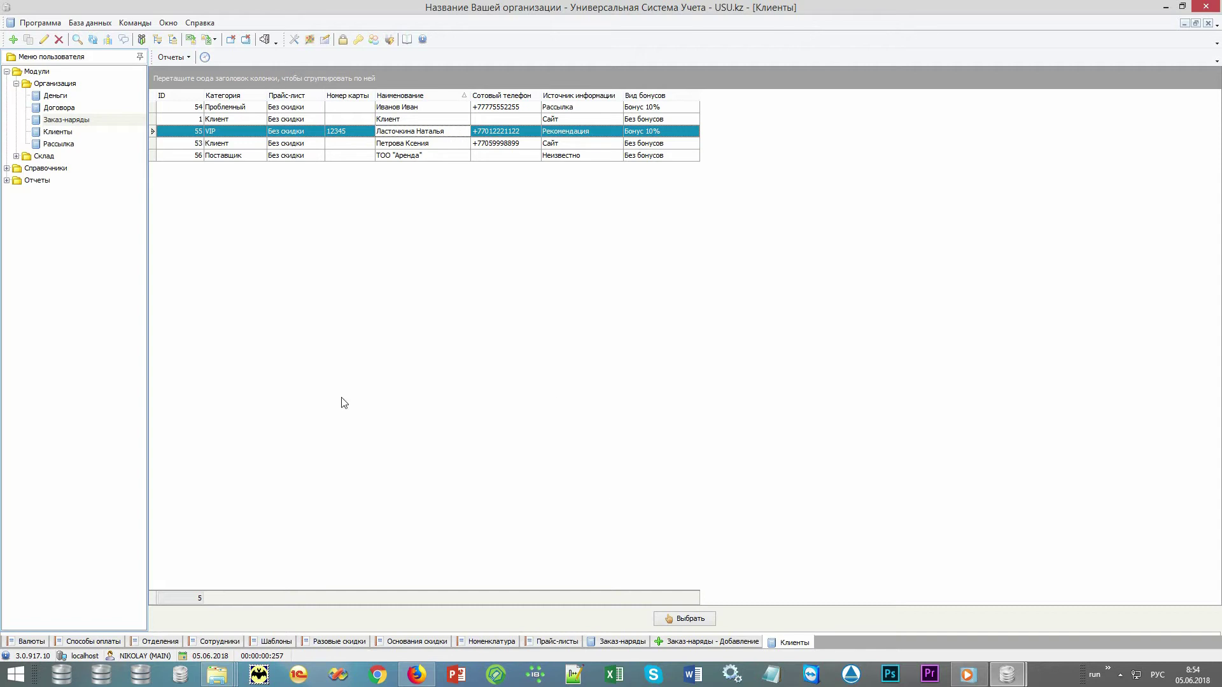
pyautogui.doubleClick(57, 182)
pyautogui.doubleClick(75, 209)
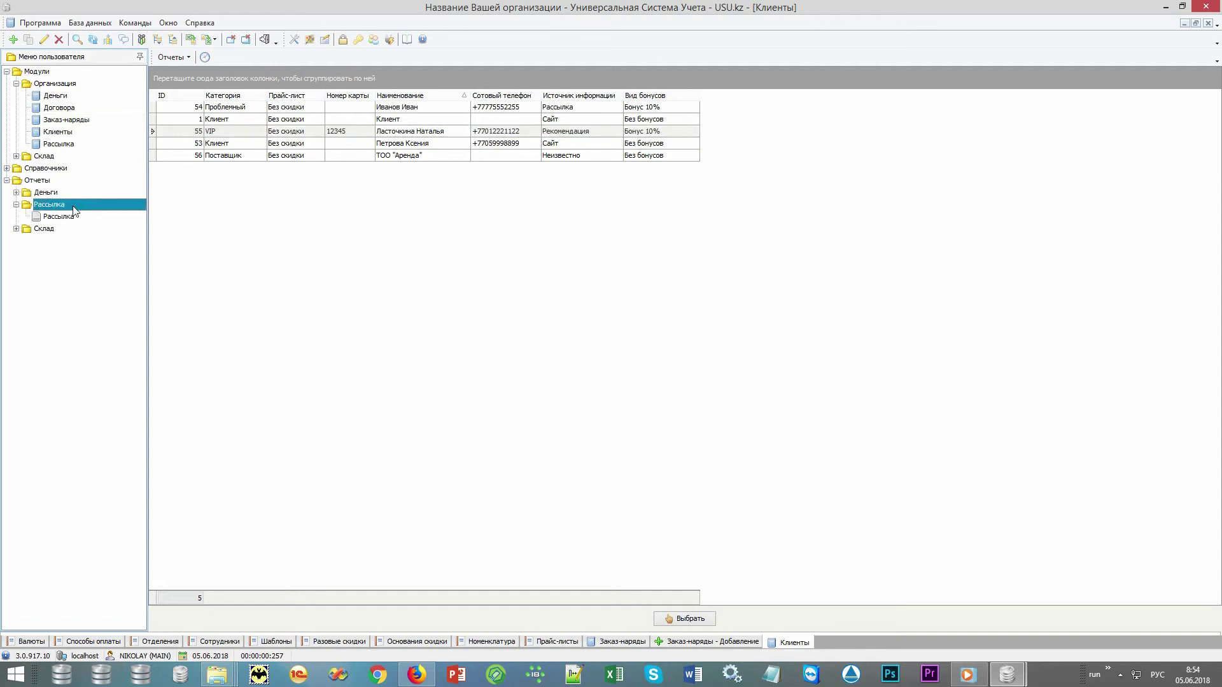
pyautogui.doubleClick(62, 217)
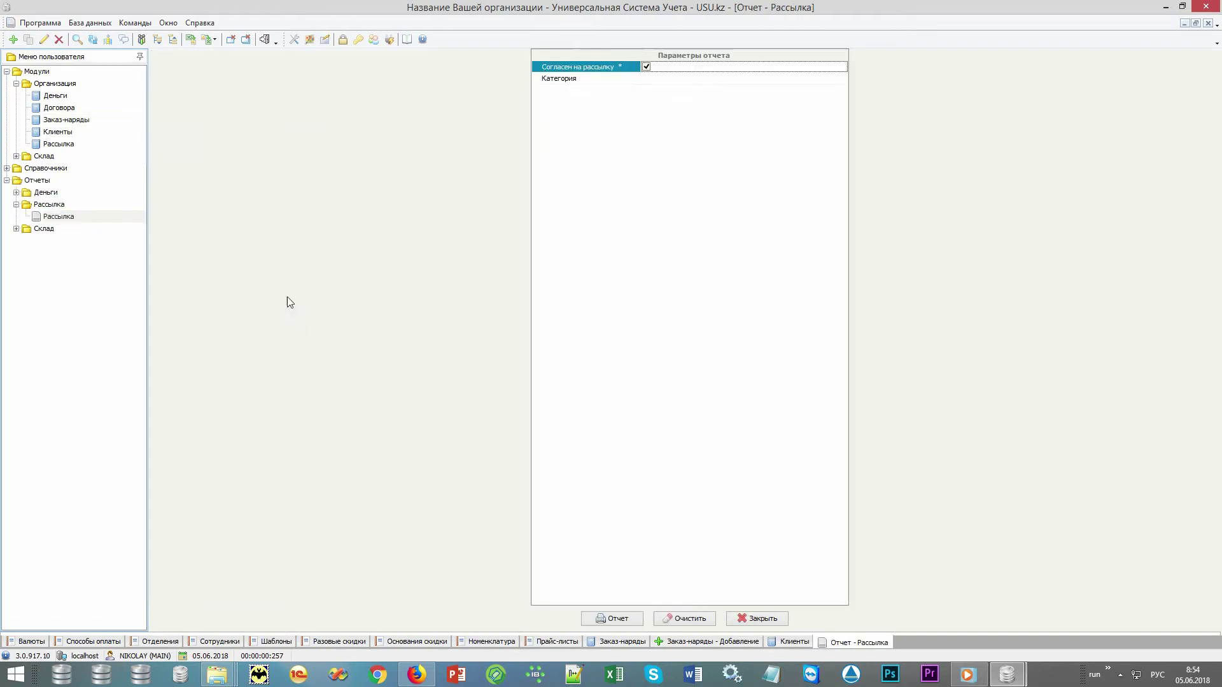
pyautogui.click(612, 619)
pyautogui.click(452, 57)
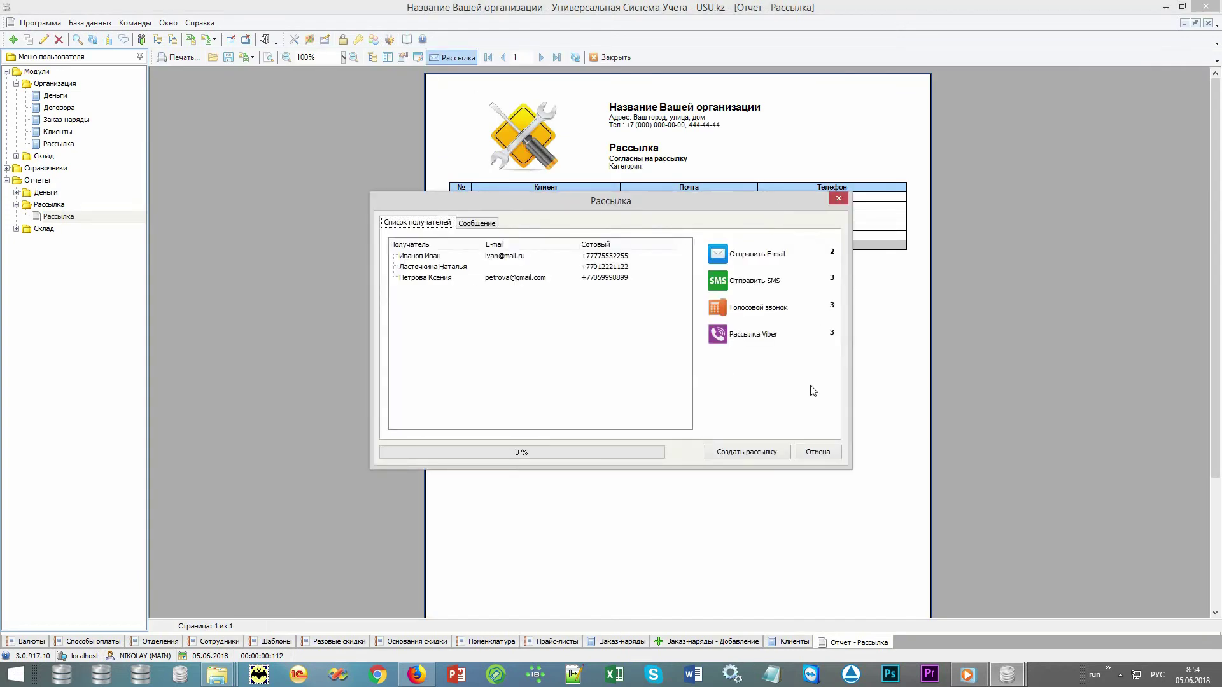
pyautogui.click(819, 452)
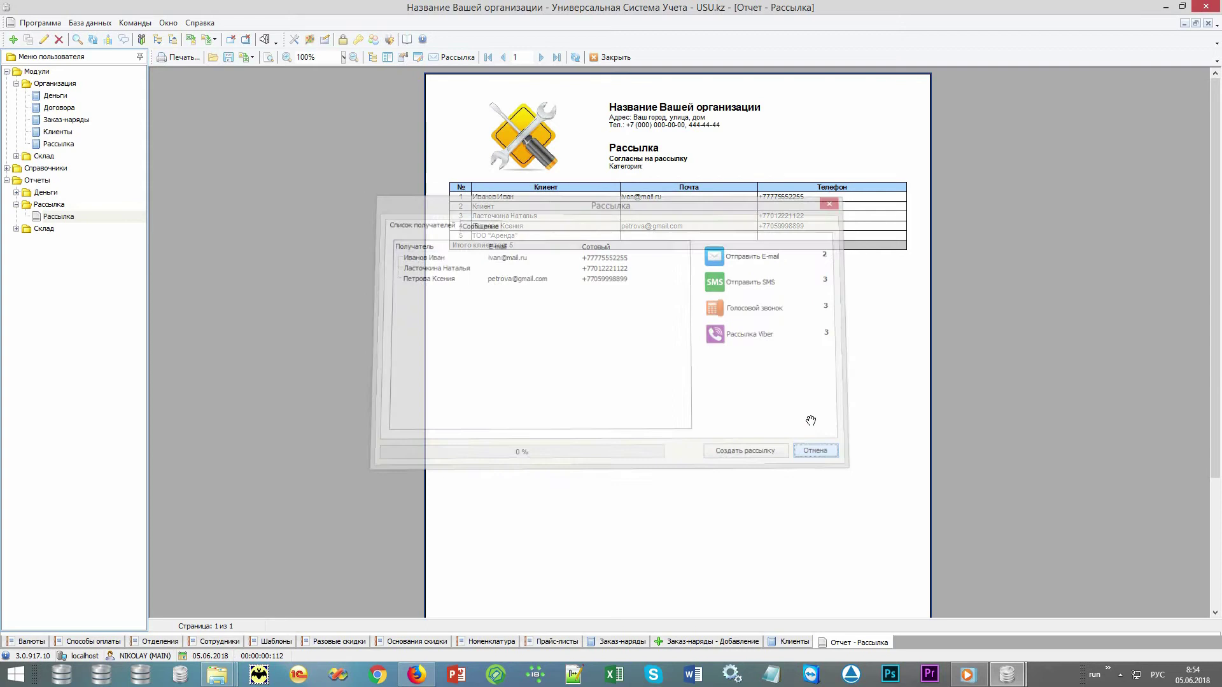
pyautogui.click(610, 57)
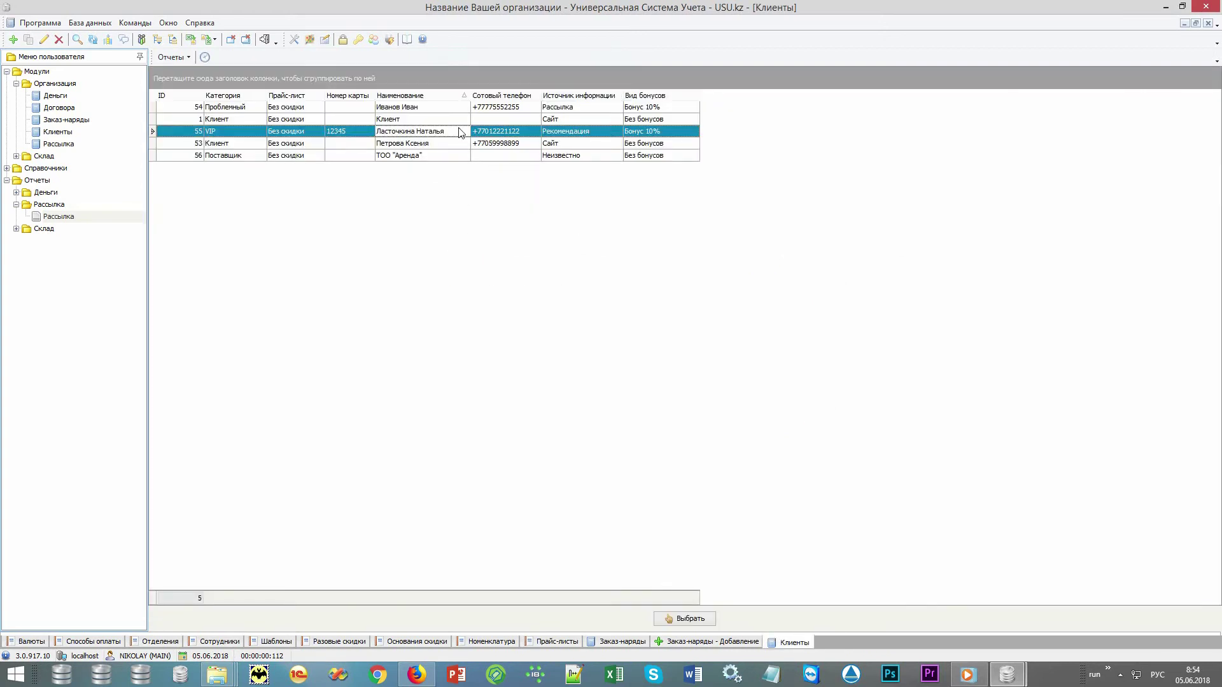
# Choose the VIP client and set item type Монитор and manufacturer LG.
pyautogui.click(683, 619)
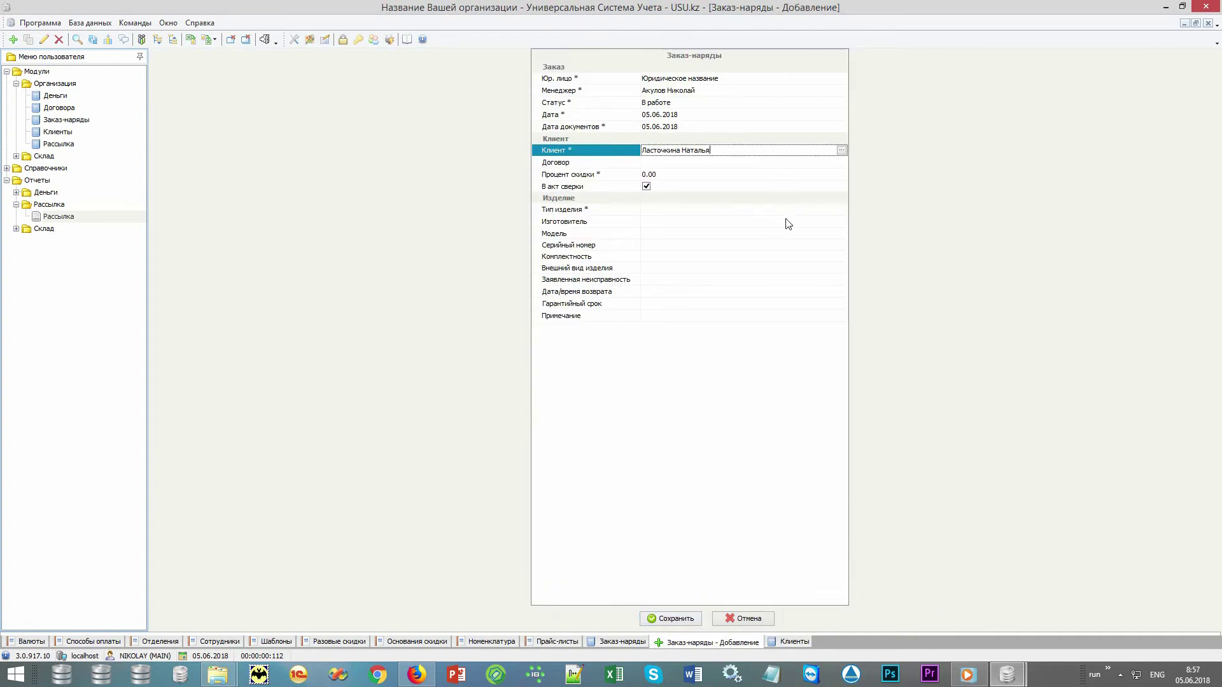
pyautogui.click(811, 211)
pyautogui.click(841, 211)
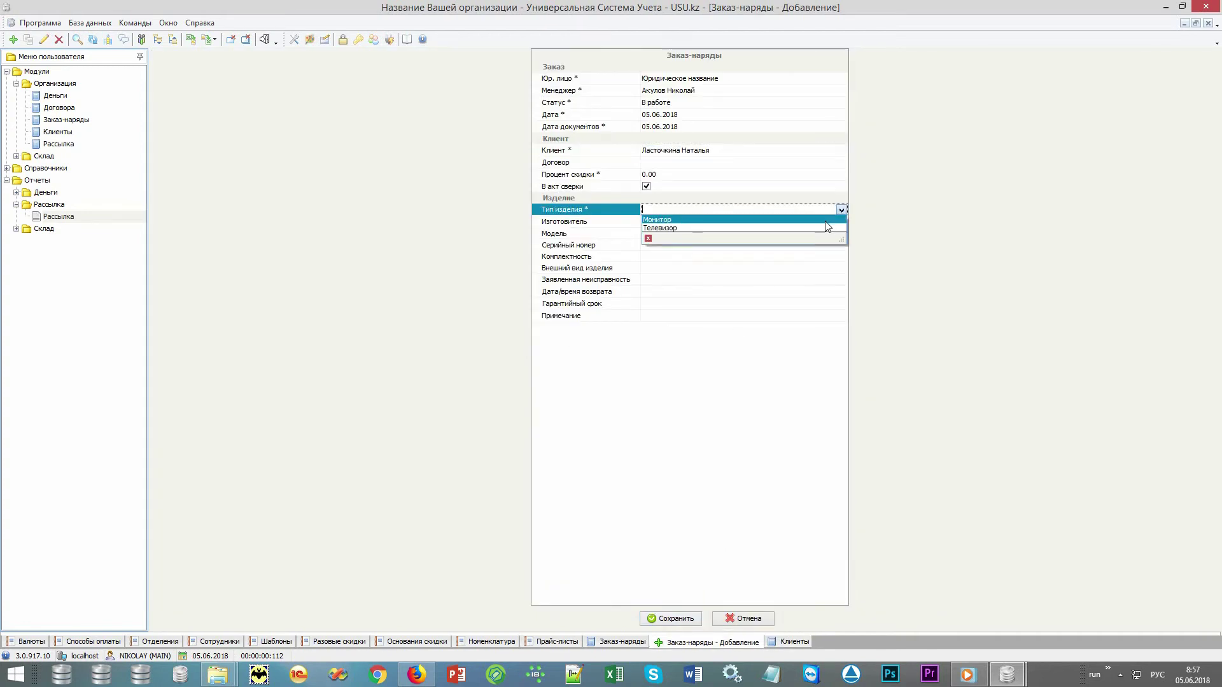
pyautogui.click(827, 226)
pyautogui.click(840, 223)
pyautogui.click(841, 222)
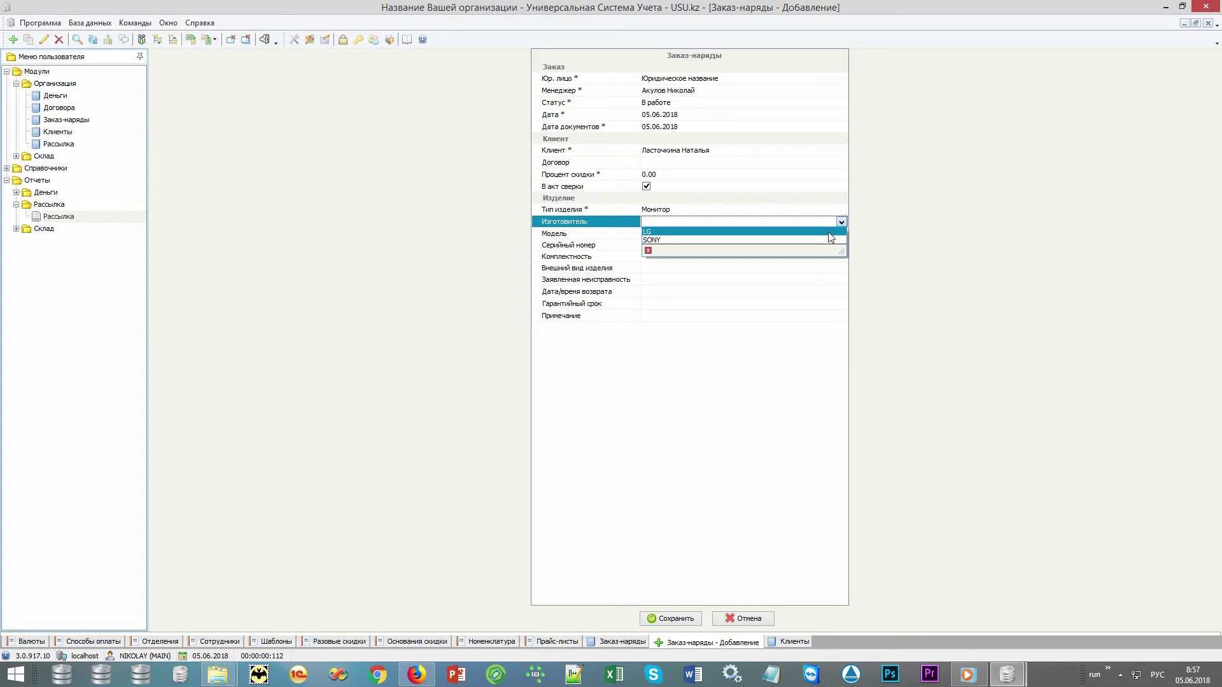
pyautogui.click(828, 232)
# Step past the remaining order fields and save the new work order.
pyautogui.click(739, 234)
pyautogui.click(728, 244)
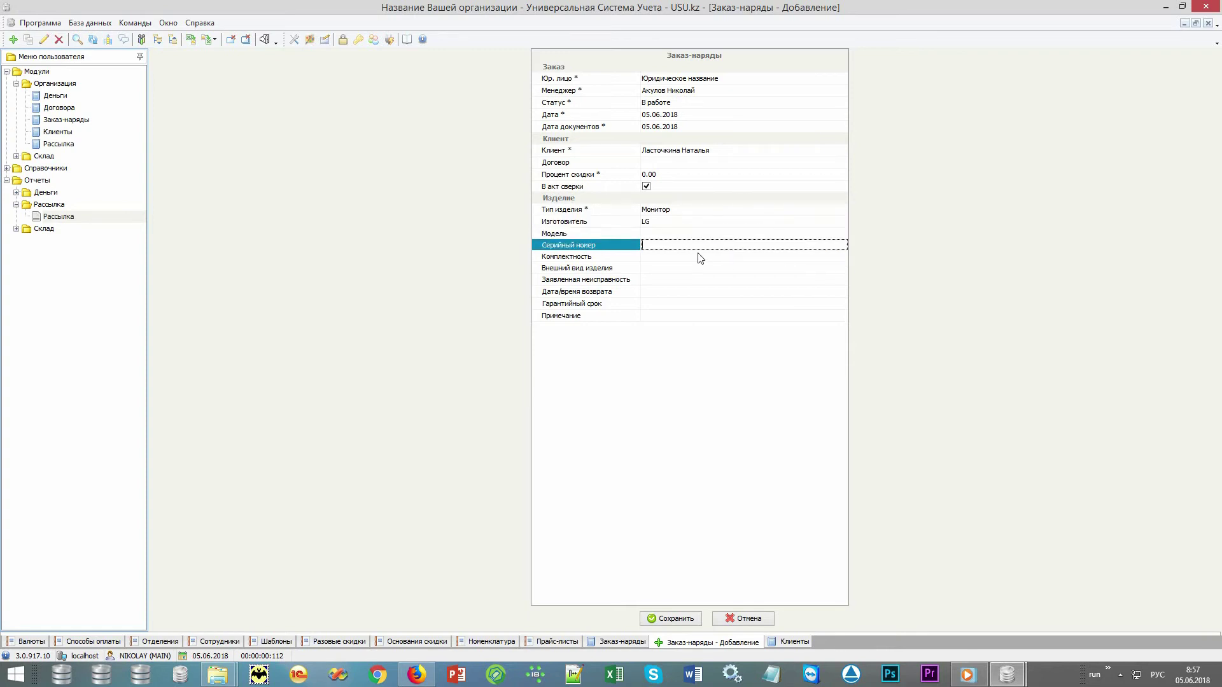
pyautogui.click(699, 257)
pyautogui.click(687, 269)
pyautogui.click(692, 282)
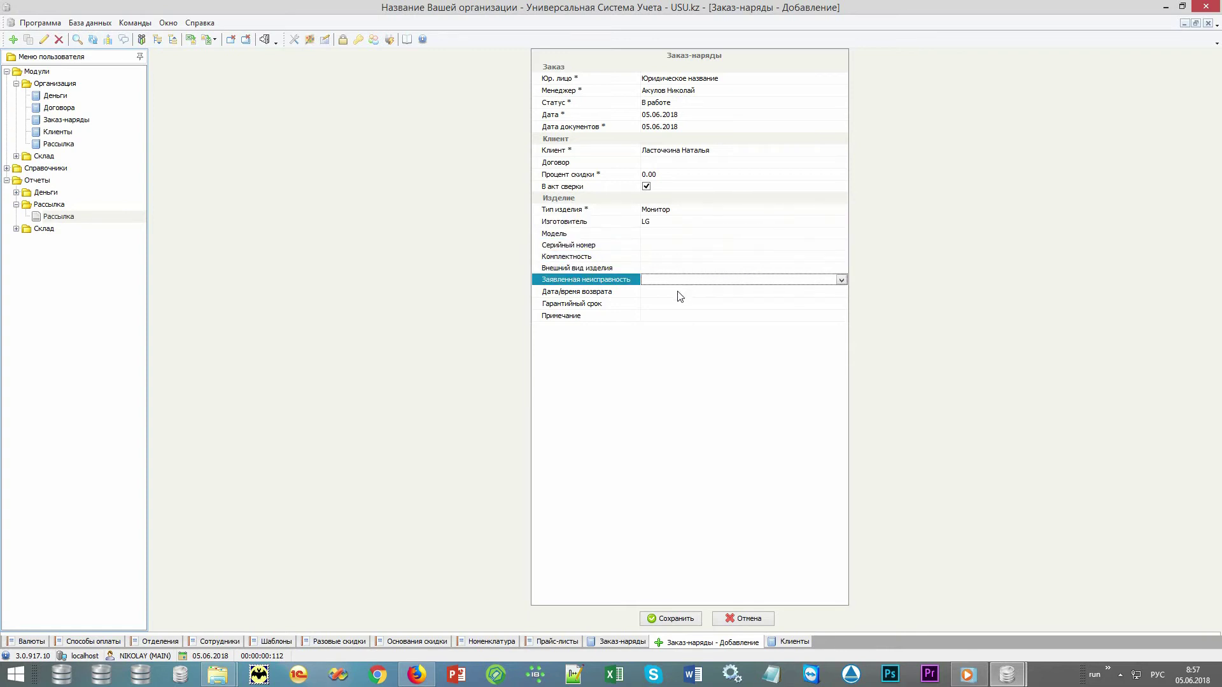
pyautogui.click(679, 293)
pyautogui.click(671, 305)
pyautogui.click(652, 619)
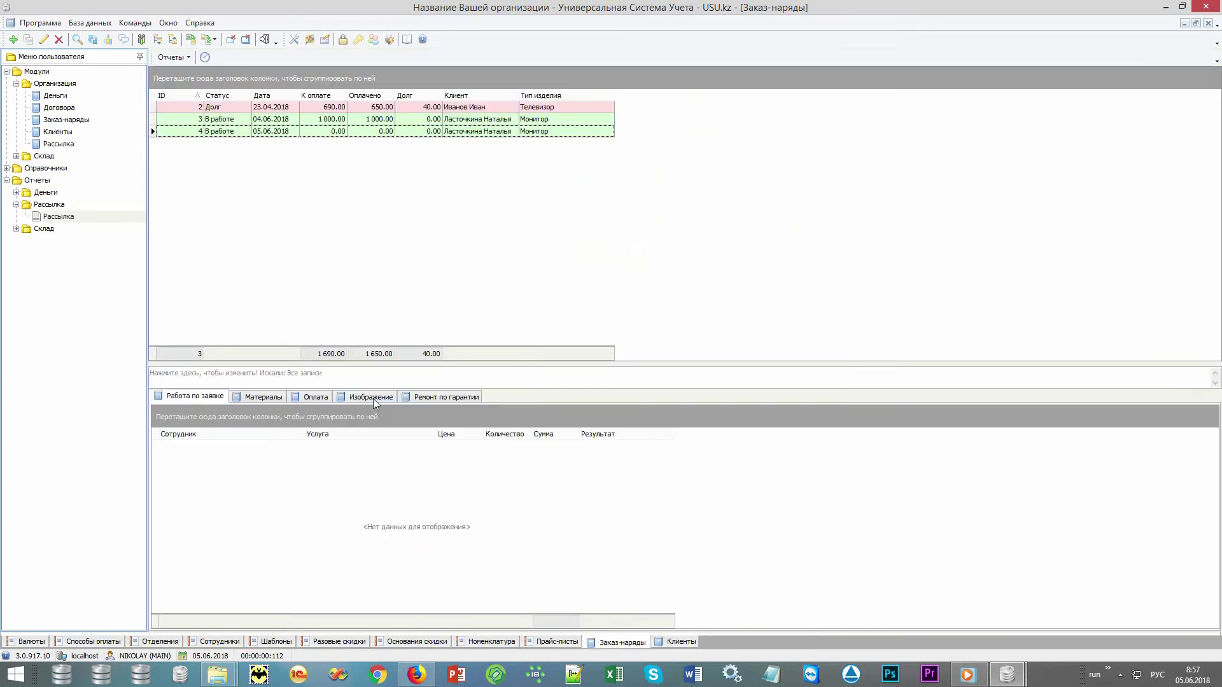
# Add a new image entry on the order's Изображение tab and start loading a photo.
pyautogui.click(373, 398)
pyautogui.rightClick(383, 504)
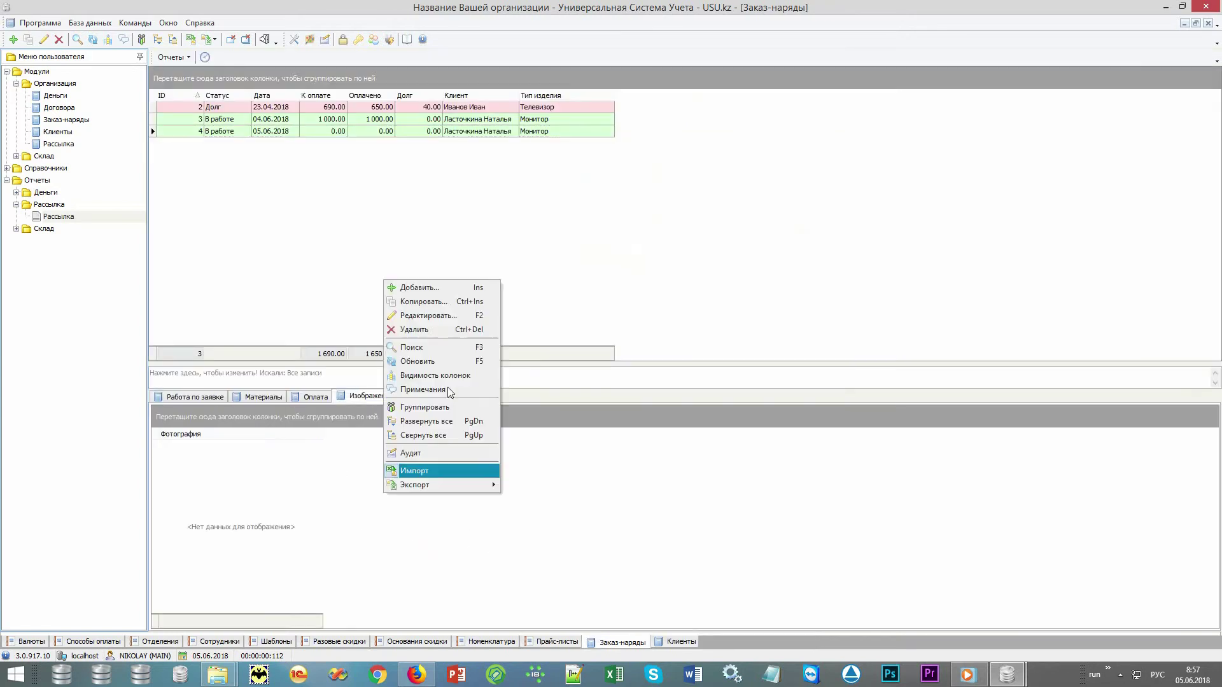
pyautogui.click(408, 284)
pyautogui.rightClick(695, 70)
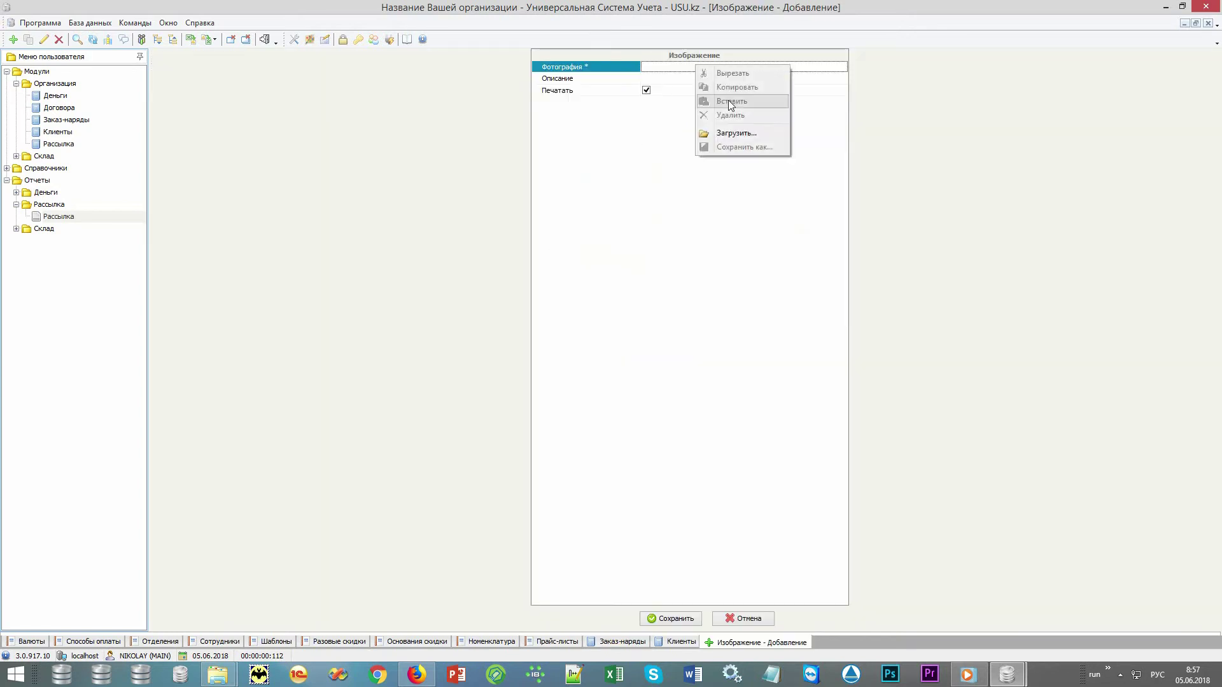
pyautogui.click(731, 133)
# Load D:\TEMP\images\monitor\monitor.jpg as the photo, save it, and select order 4.
pyautogui.click(186, 46)
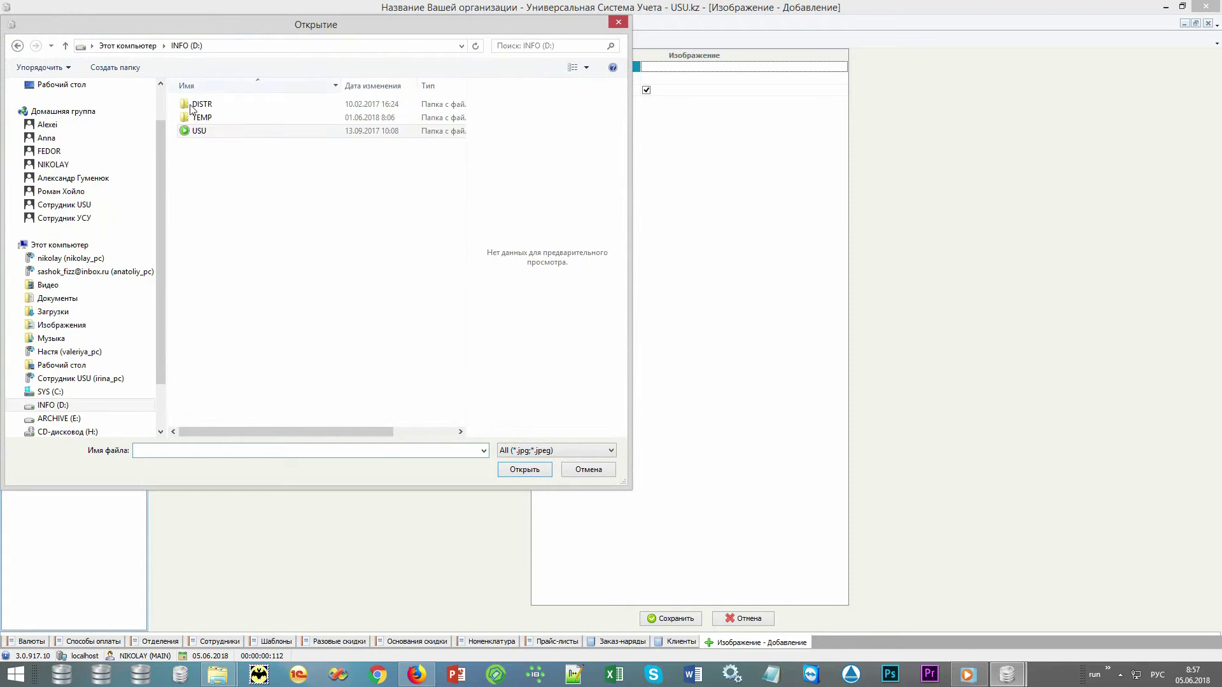
pyautogui.doubleClick(198, 116)
pyautogui.doubleClick(202, 106)
pyautogui.doubleClick(203, 105)
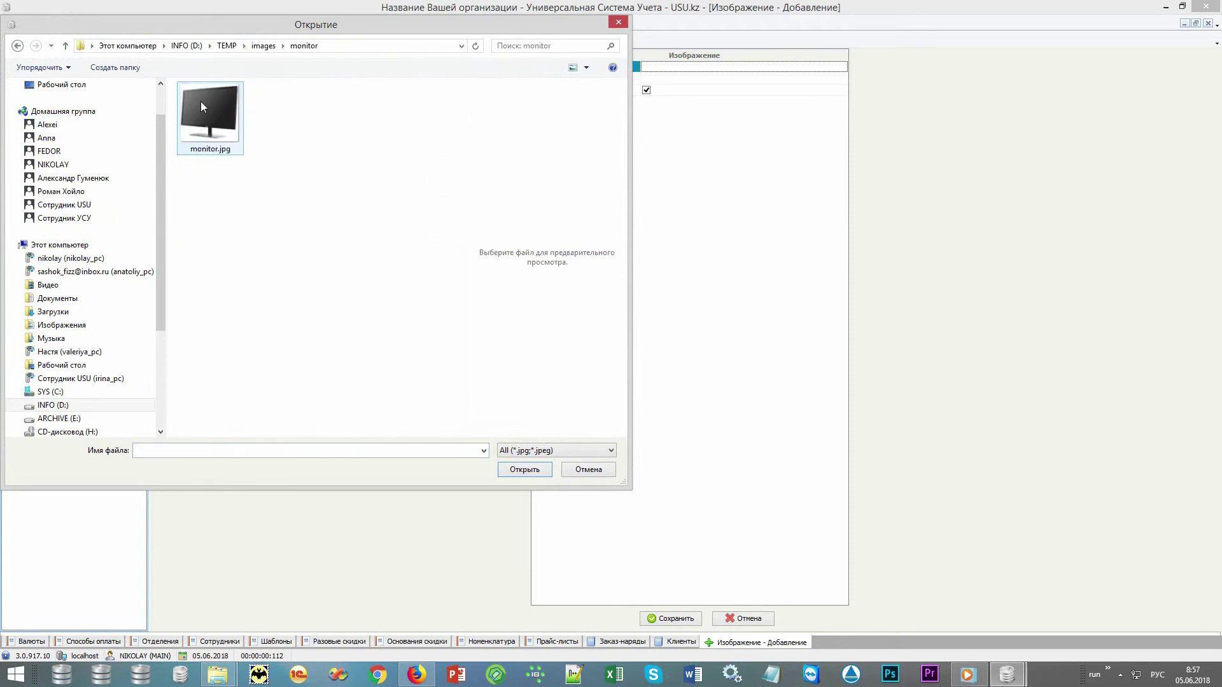
pyautogui.doubleClick(201, 101)
pyautogui.click(691, 621)
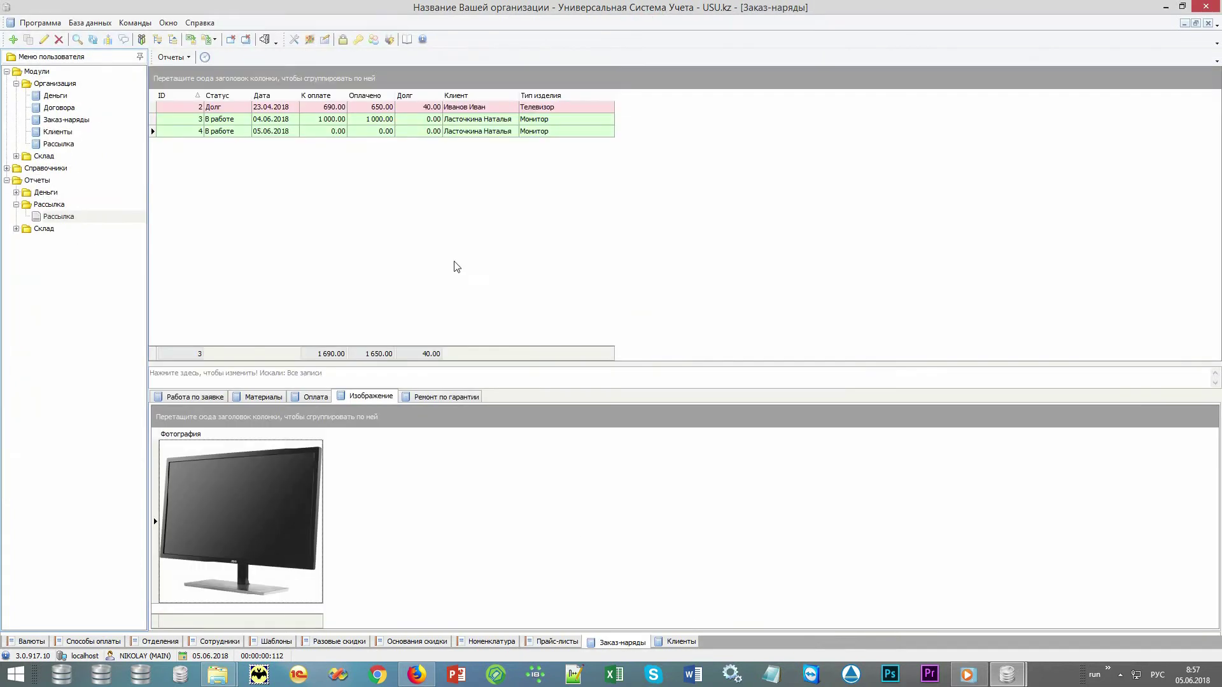
pyautogui.click(386, 132)
pyautogui.click(171, 58)
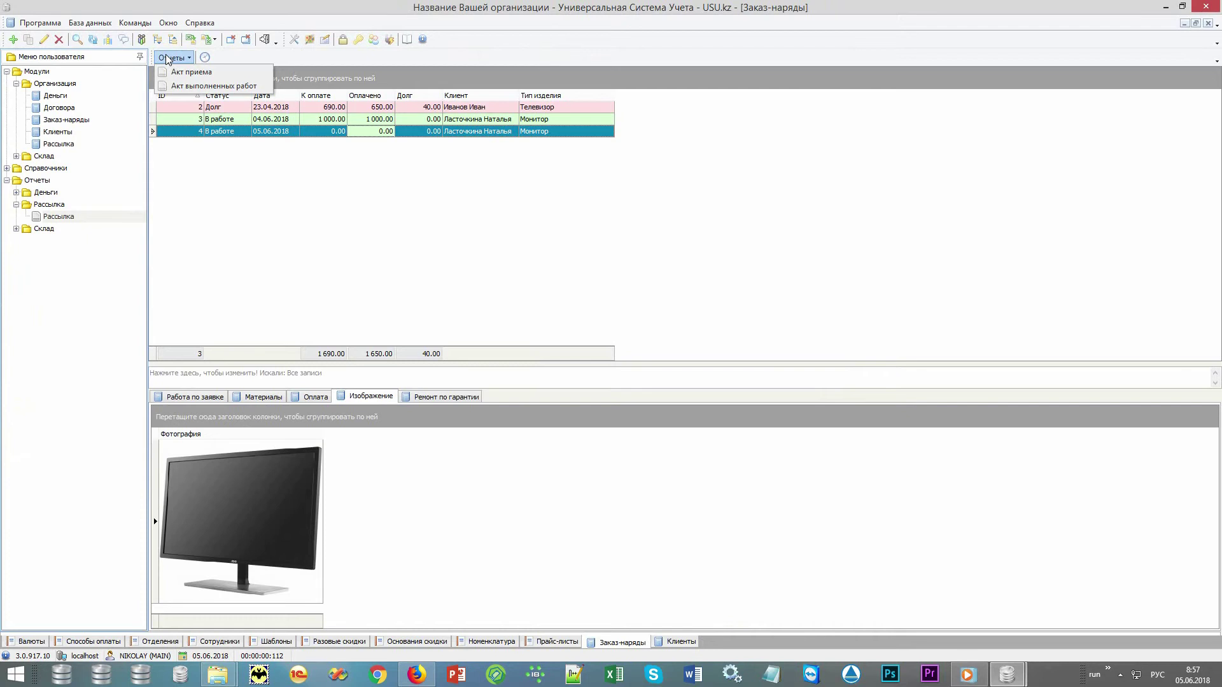
pyautogui.click(175, 78)
pyautogui.press('Escape')
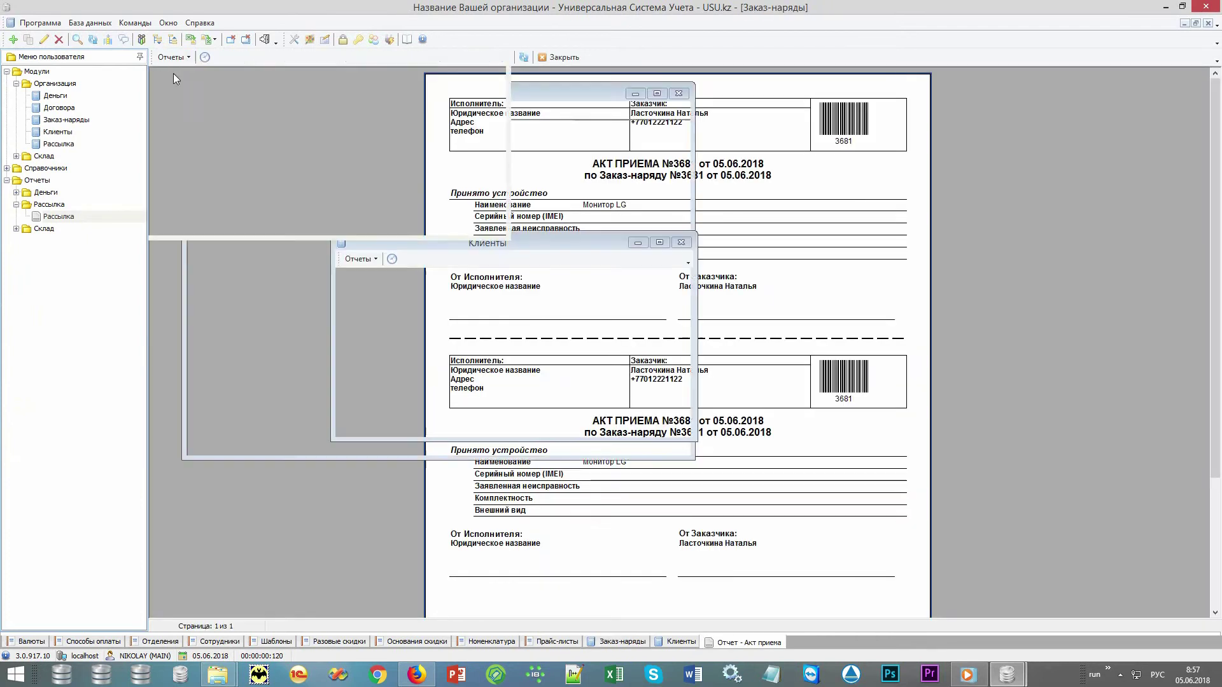
pyautogui.click(170, 56)
pyautogui.click(210, 88)
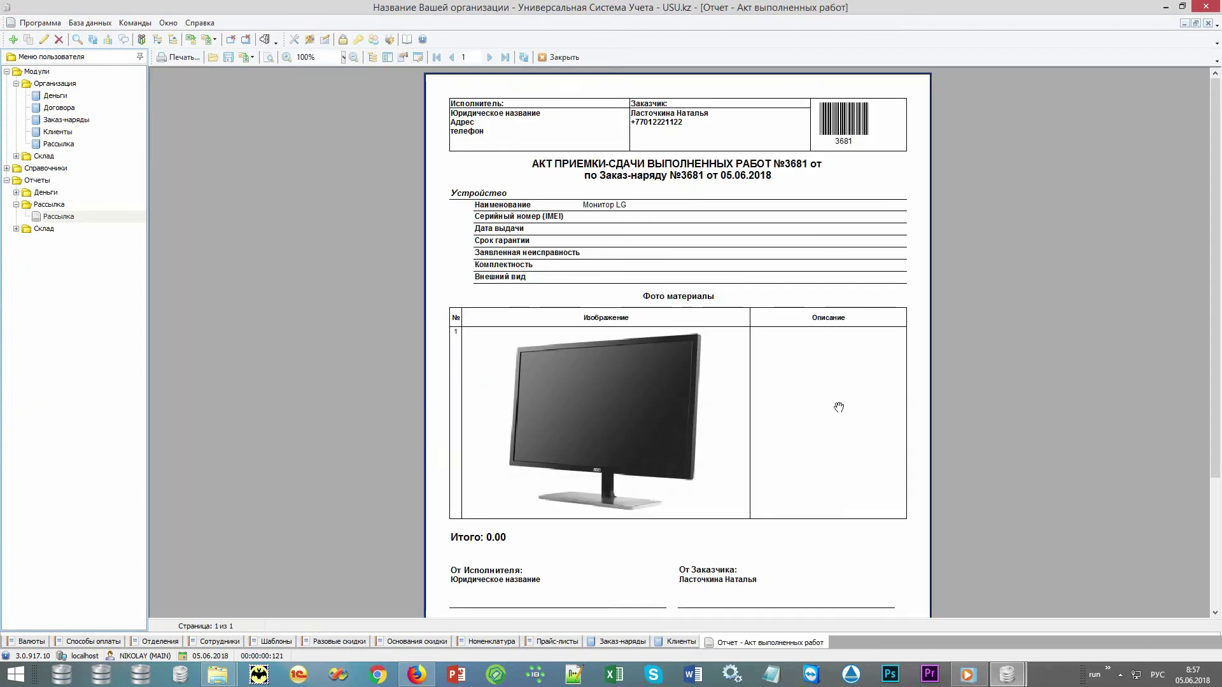
pyautogui.press('Escape')
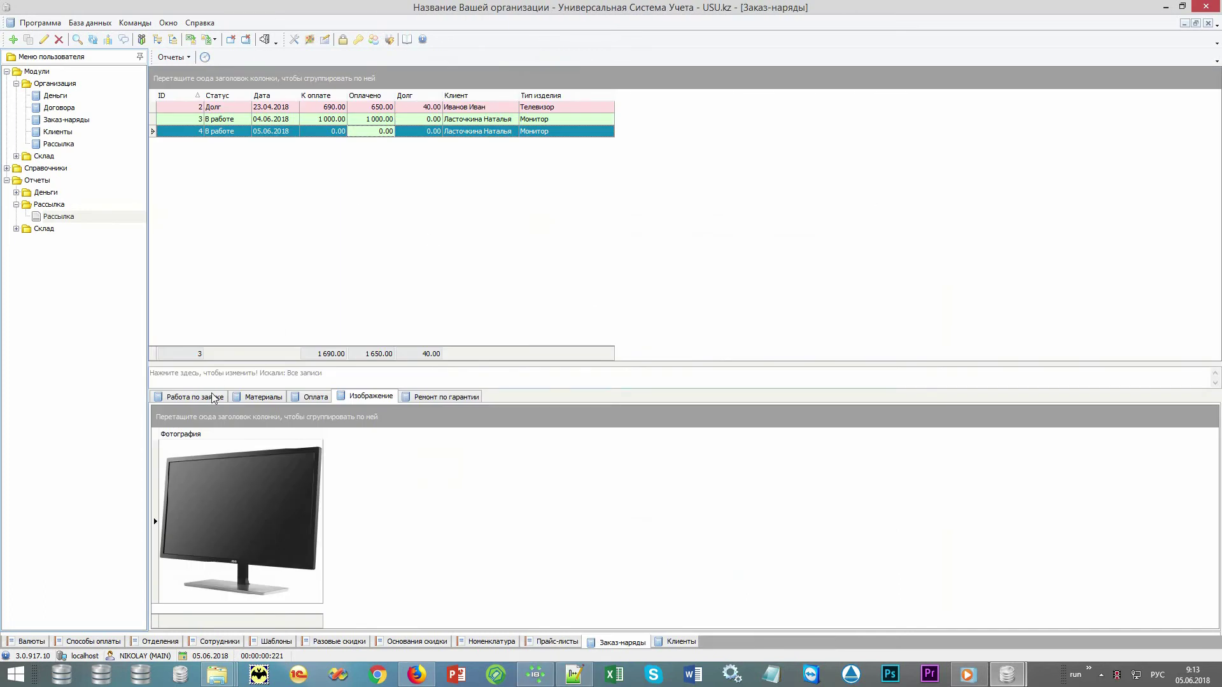
# Add a 10027 Диагностика work line at 1 000.00 to order 4.
pyautogui.click(213, 398)
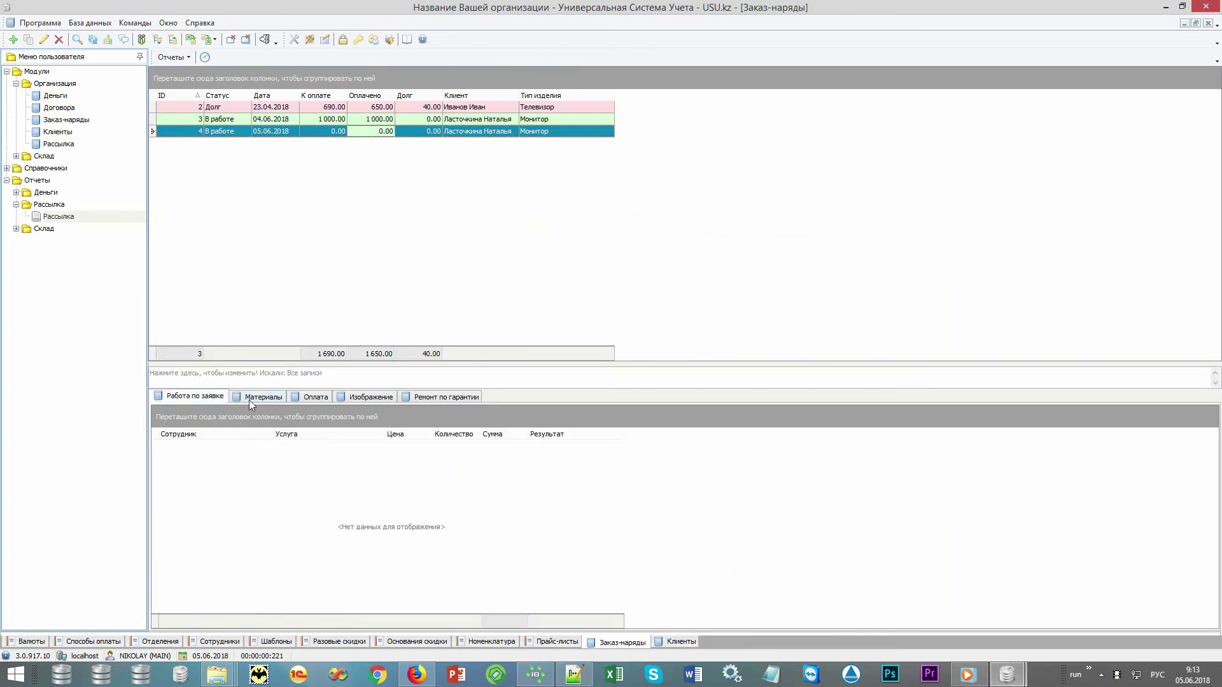
pyautogui.click(255, 399)
pyautogui.click(216, 399)
pyautogui.rightClick(443, 530)
pyautogui.click(474, 318)
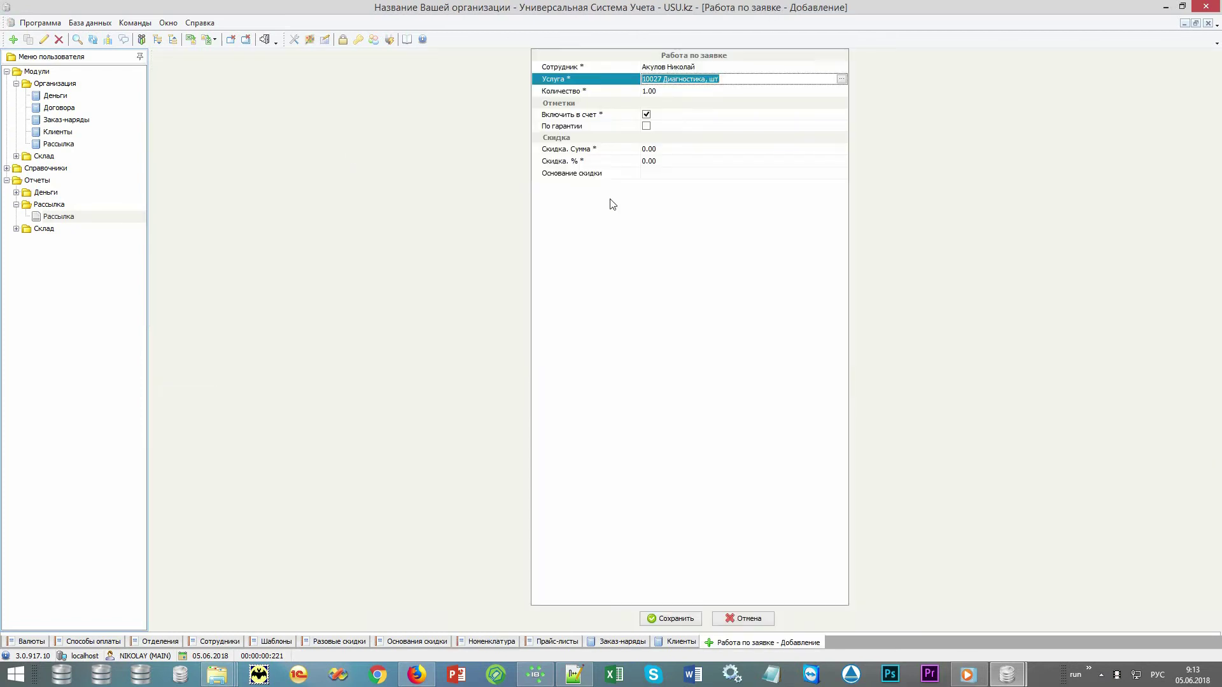
pyautogui.press('Return')
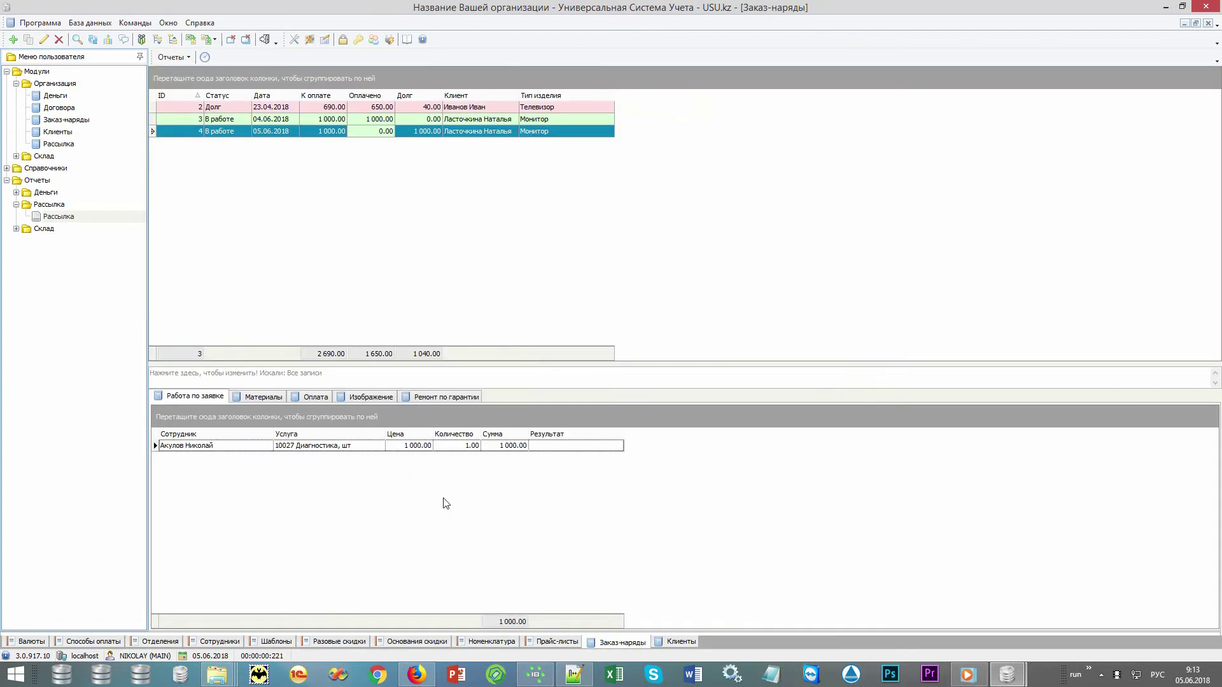
pyautogui.click(421, 446)
pyautogui.click(326, 132)
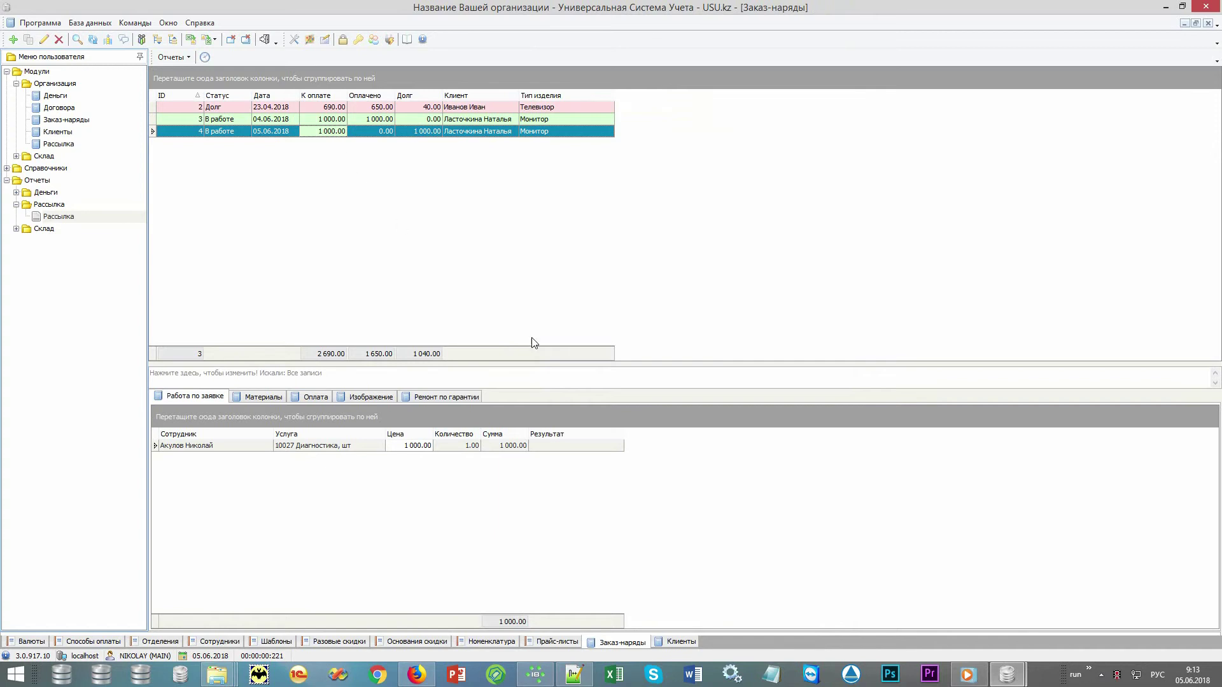
# Add material 10001 Запчасть 1, quantity 1 at 700.00, to order 4, bringing its debt to 1 700.00.
pyautogui.click(461, 395)
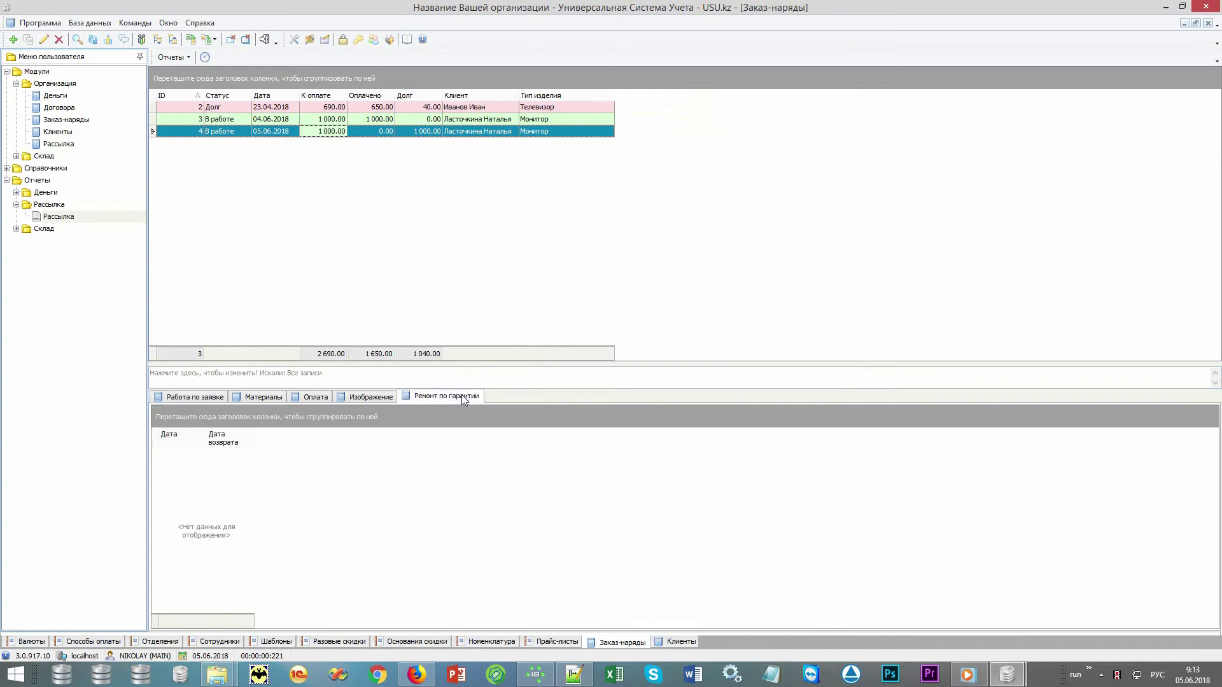
pyautogui.click(250, 399)
pyautogui.rightClick(421, 530)
pyautogui.click(472, 322)
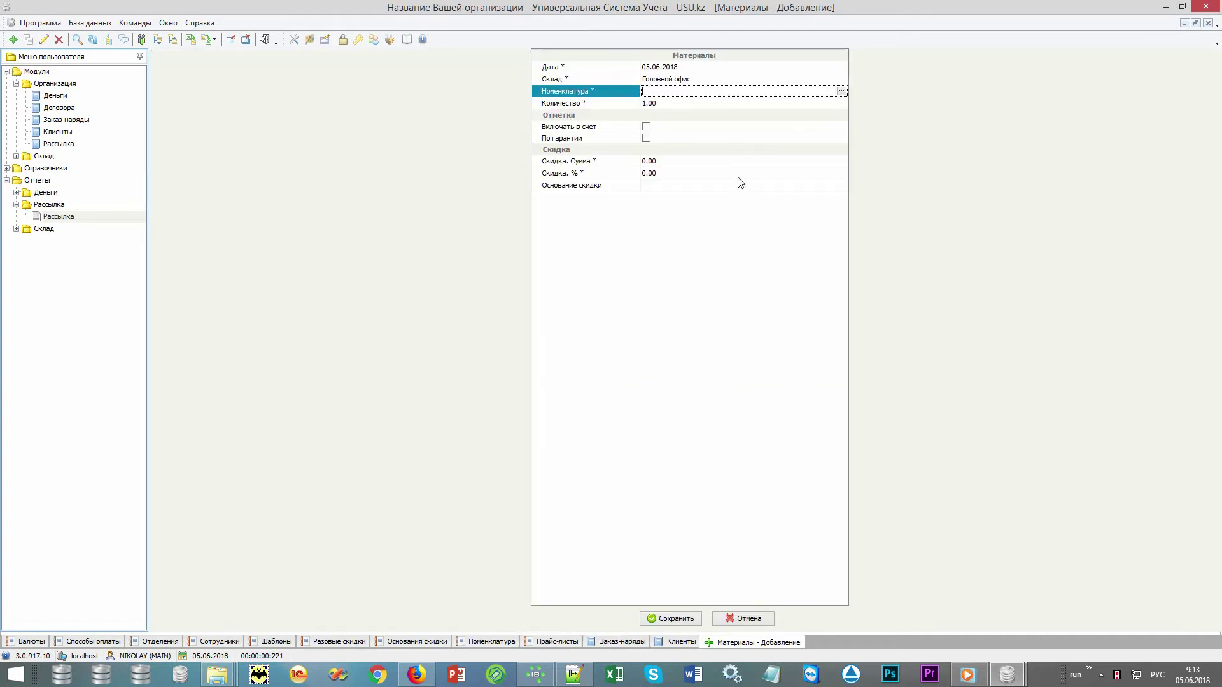
pyautogui.click(841, 91)
pyautogui.press('Return')
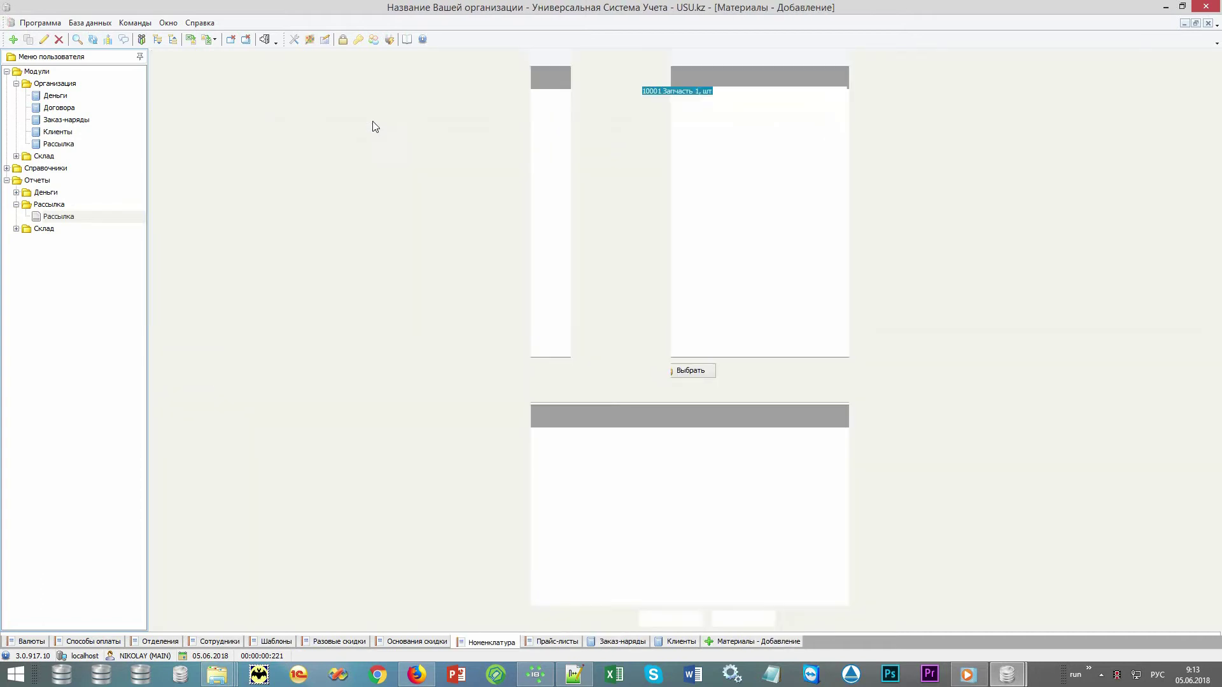
pyautogui.click(656, 103)
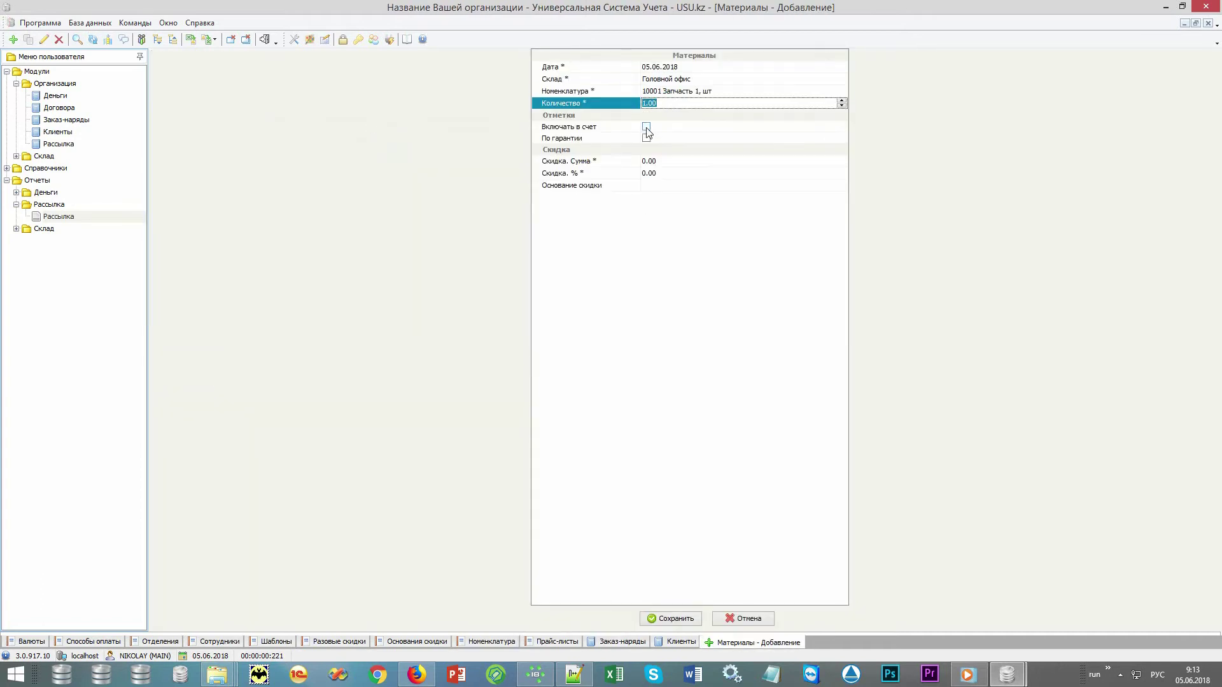
pyautogui.click(646, 128)
pyautogui.press('Return')
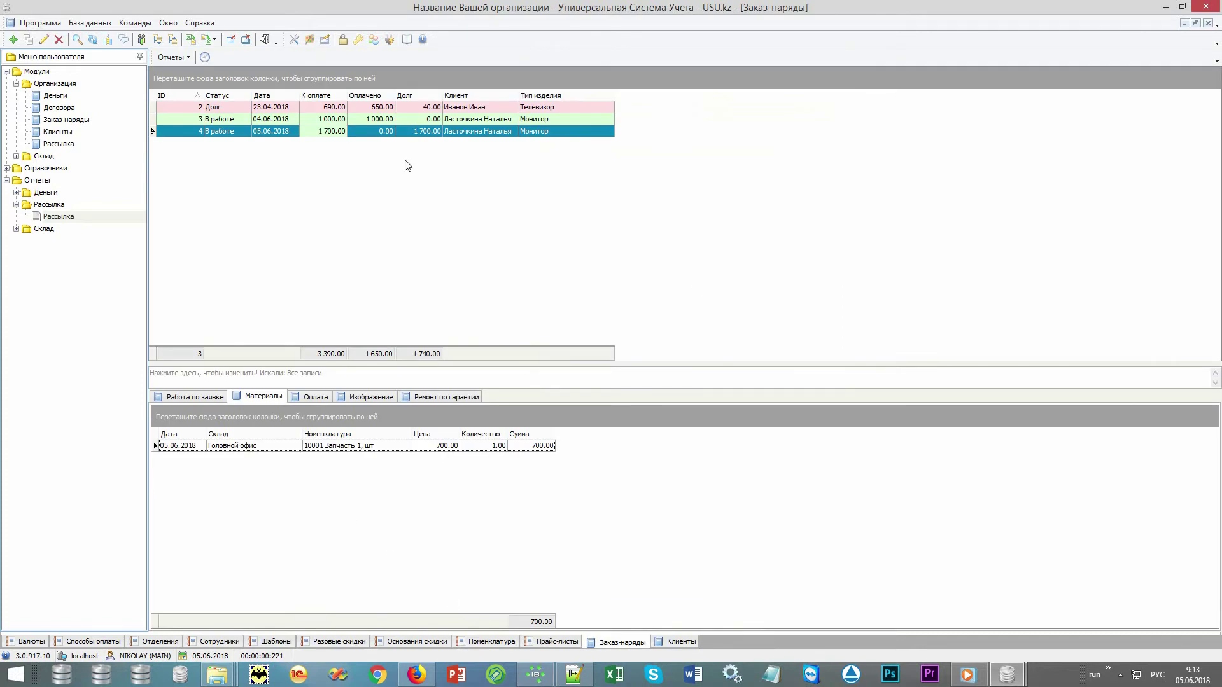
pyautogui.click(423, 131)
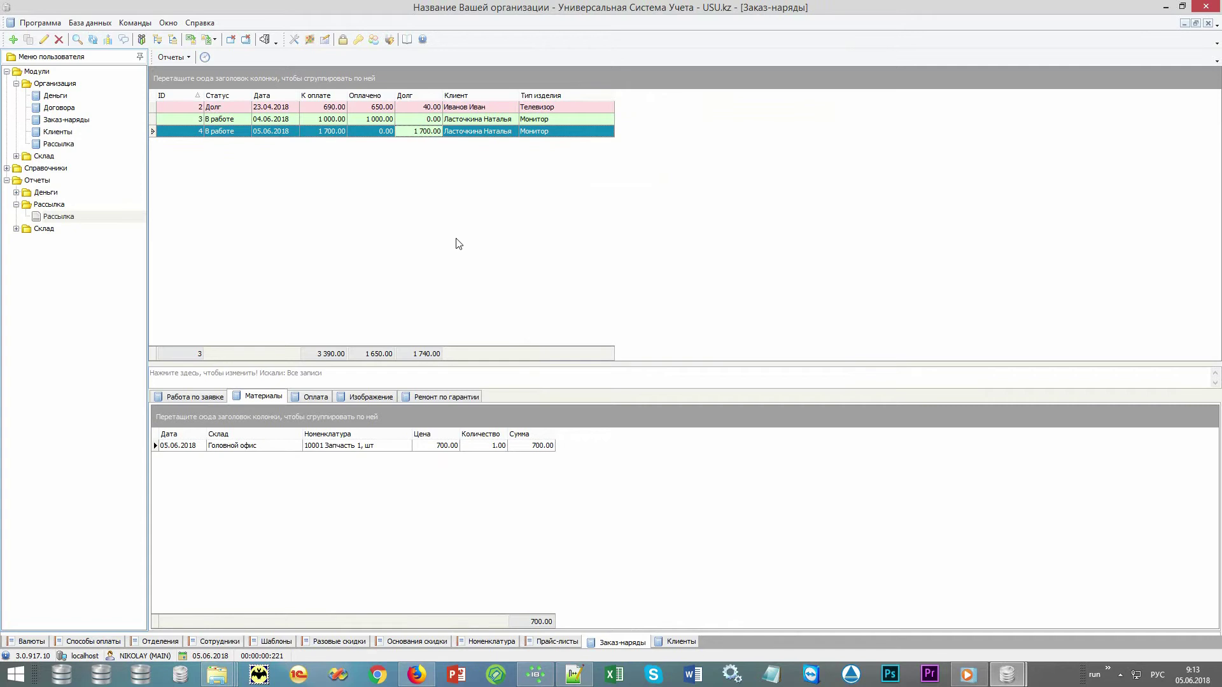
pyautogui.click(383, 398)
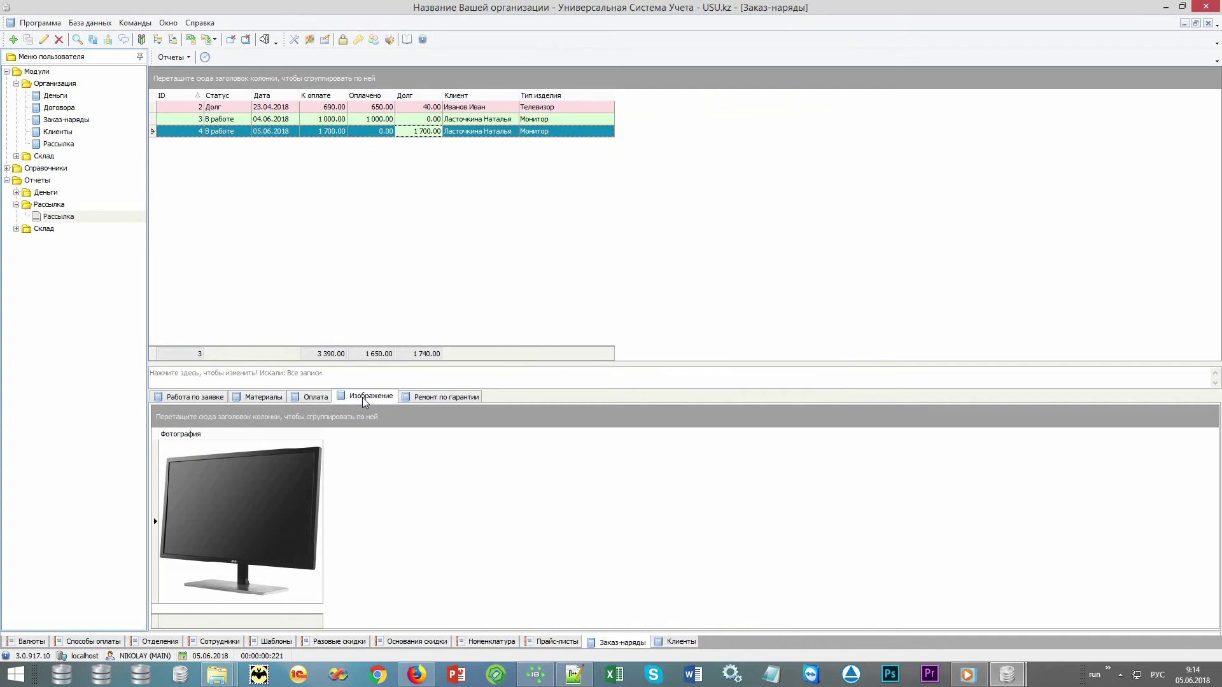
# Record a 1 700.00 Касса cash payment on order 4.
pyautogui.click(318, 397)
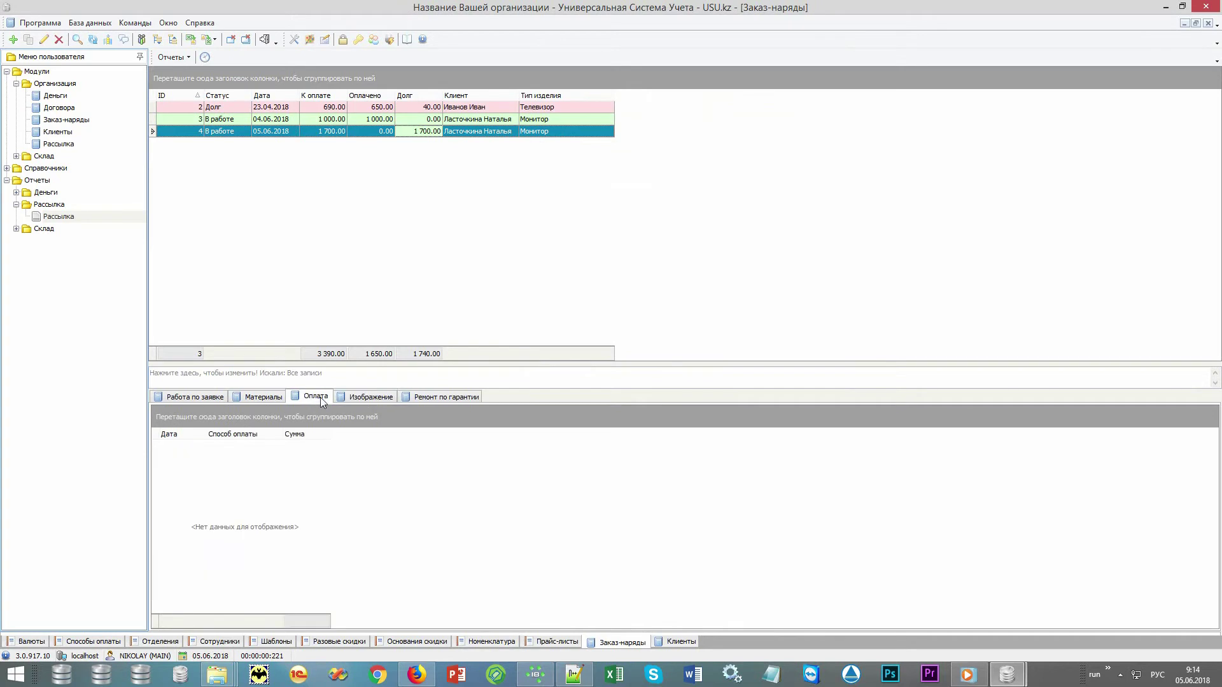
pyautogui.rightClick(463, 545)
pyautogui.click(495, 335)
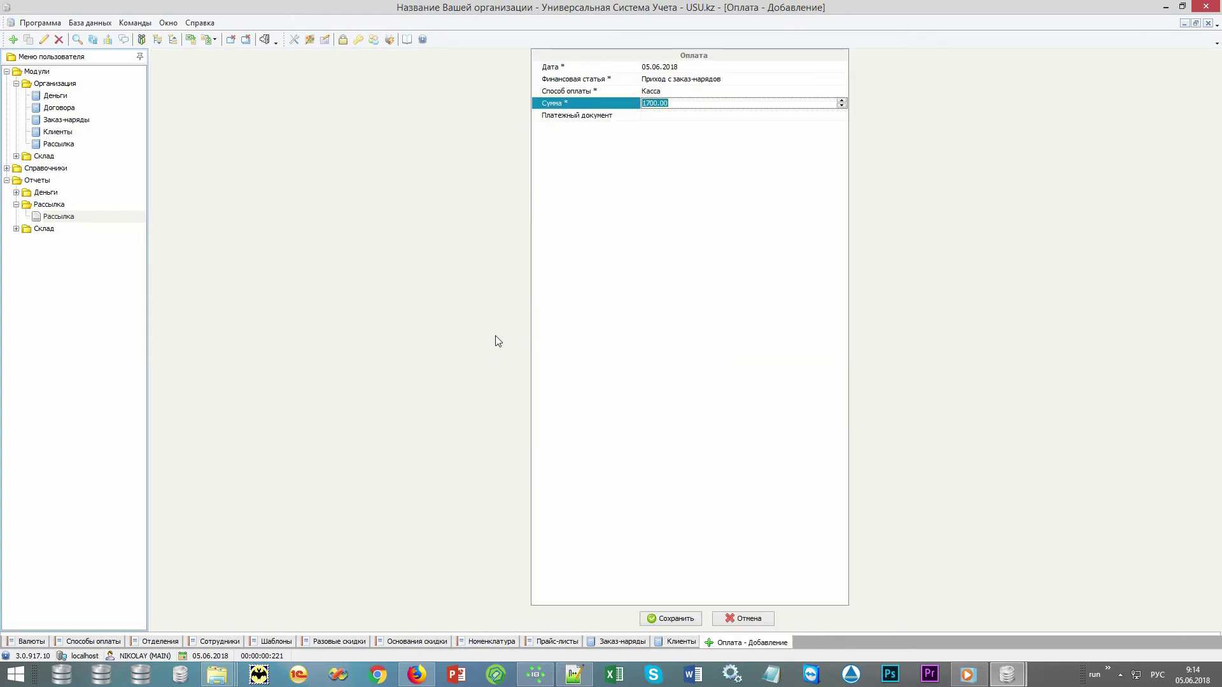
pyautogui.press('Return')
pyautogui.click(327, 132)
pyautogui.click(385, 131)
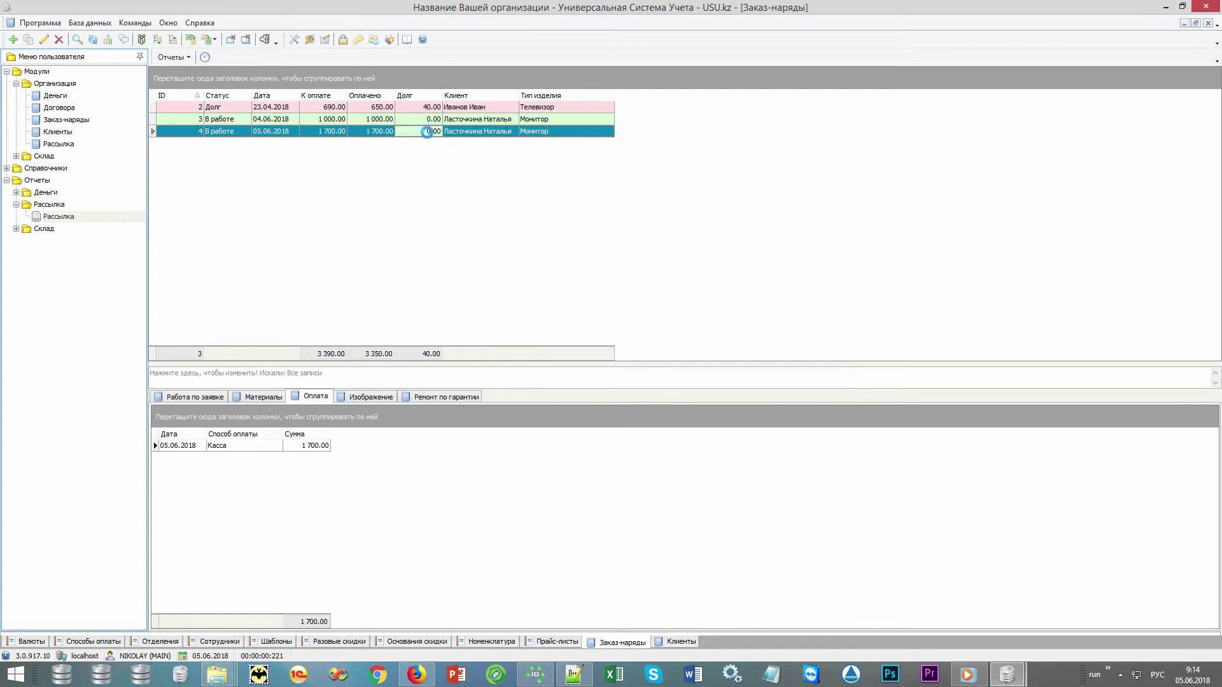
# Mark order 4 ready for pickup with documents closed and return date set to now, then save.
pyautogui.doubleClick(427, 134)
pyautogui.click(646, 363)
pyautogui.click(646, 375)
pyautogui.click(665, 386)
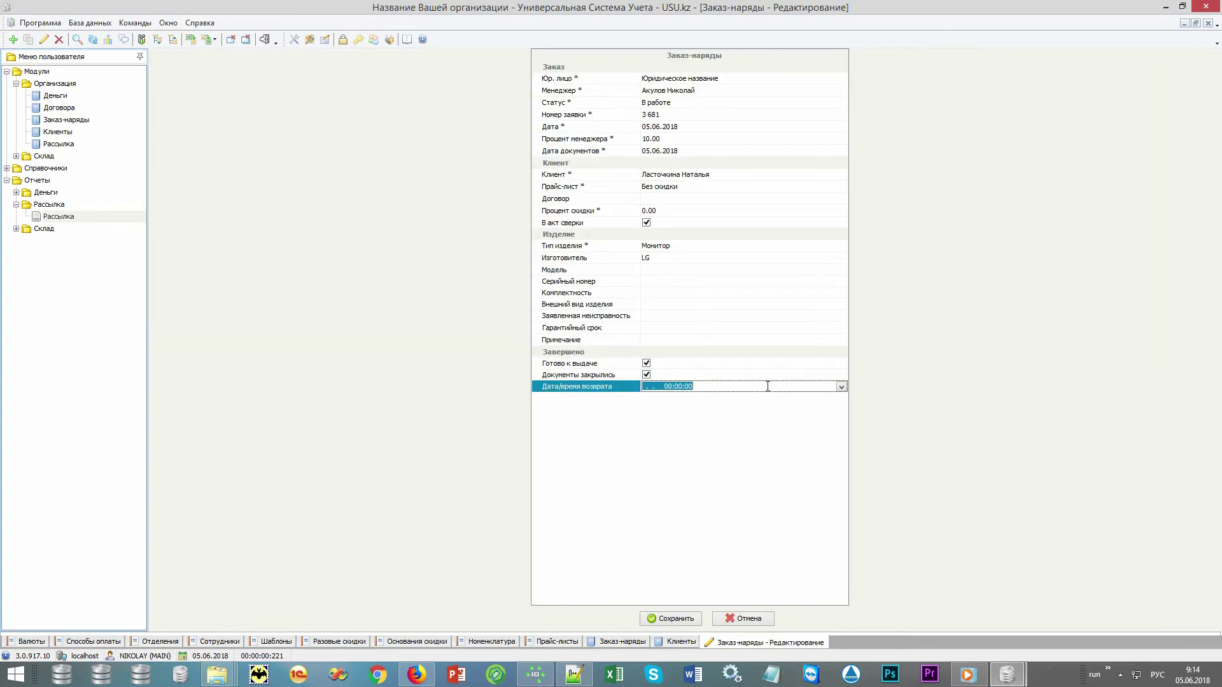
pyautogui.click(842, 387)
pyautogui.click(668, 499)
pyautogui.click(686, 621)
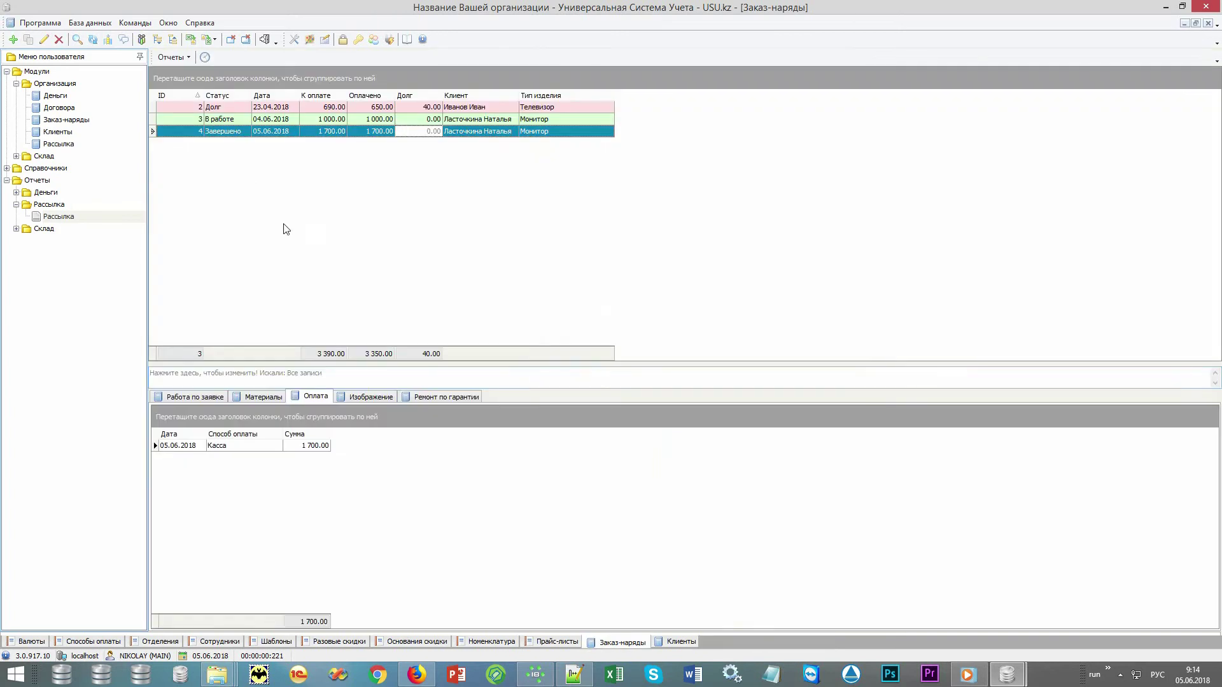
pyautogui.click(173, 57)
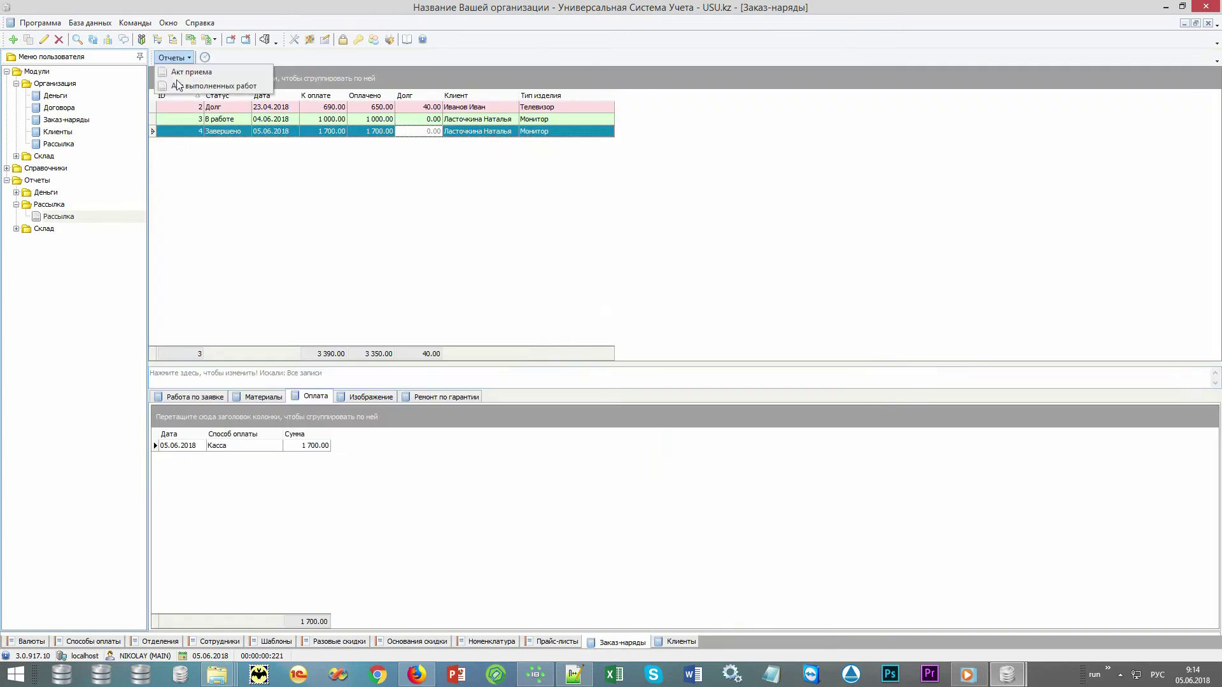
pyautogui.click(222, 135)
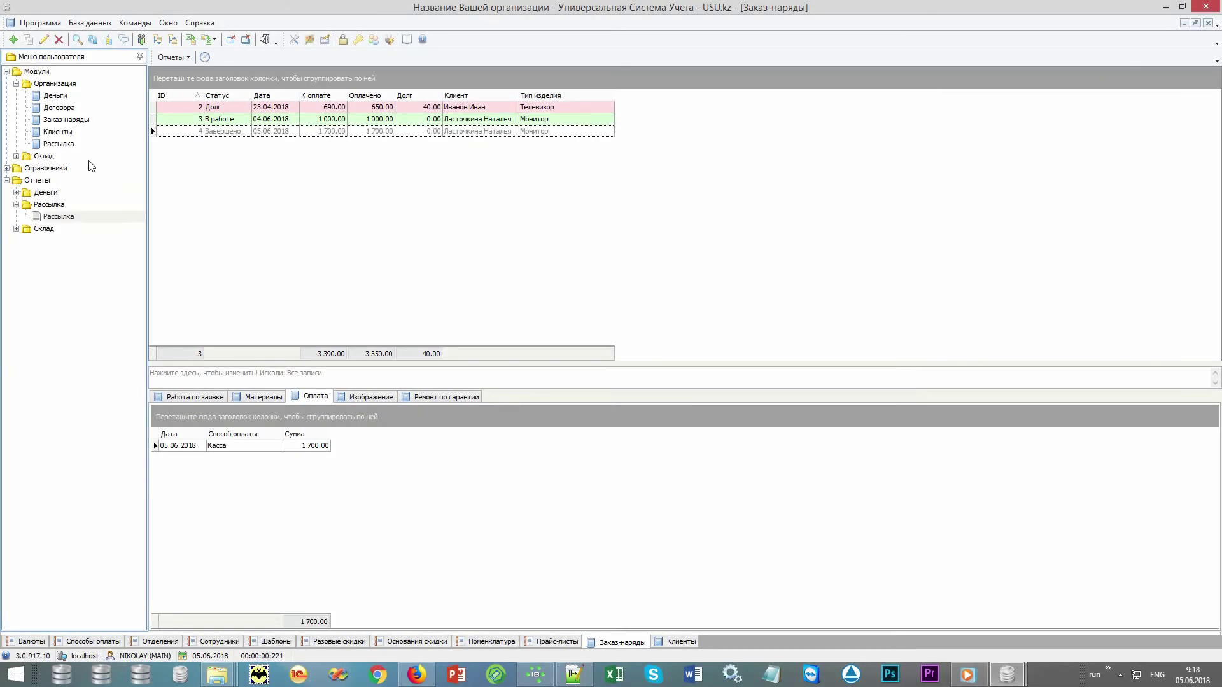
# Load all sales in Склад > Продажи and start a new shop-mode sale (Провести продажу, F9).
pyautogui.doubleClick(90, 160)
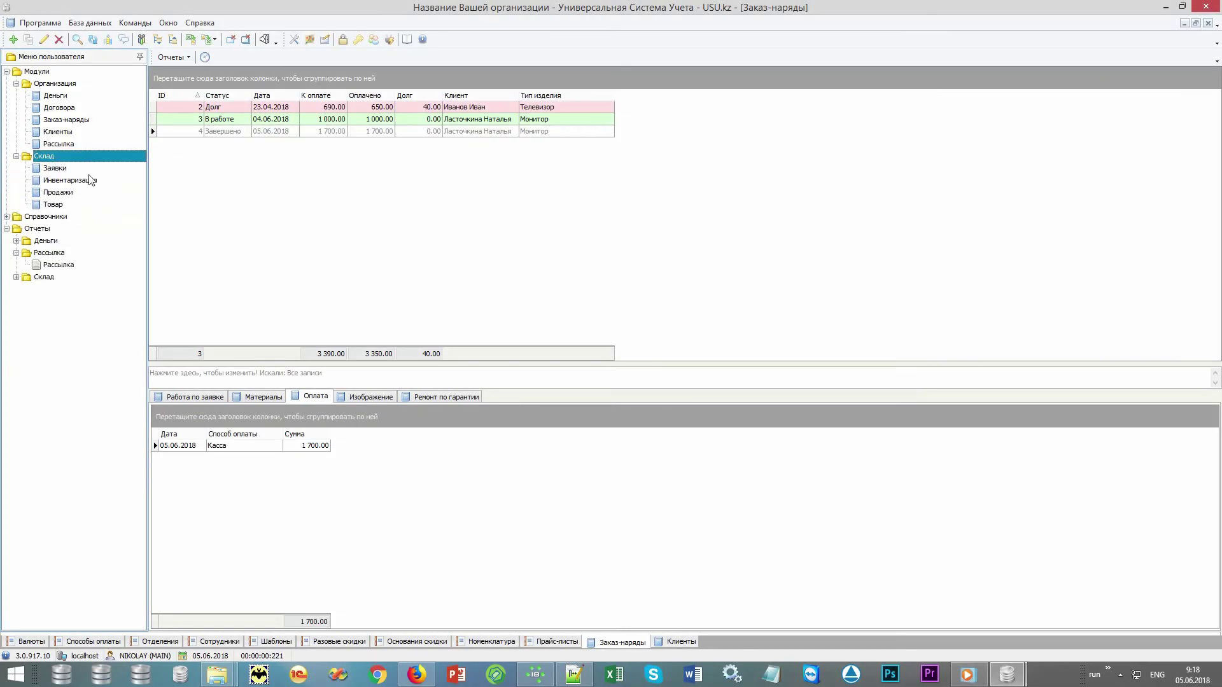
pyautogui.click(87, 194)
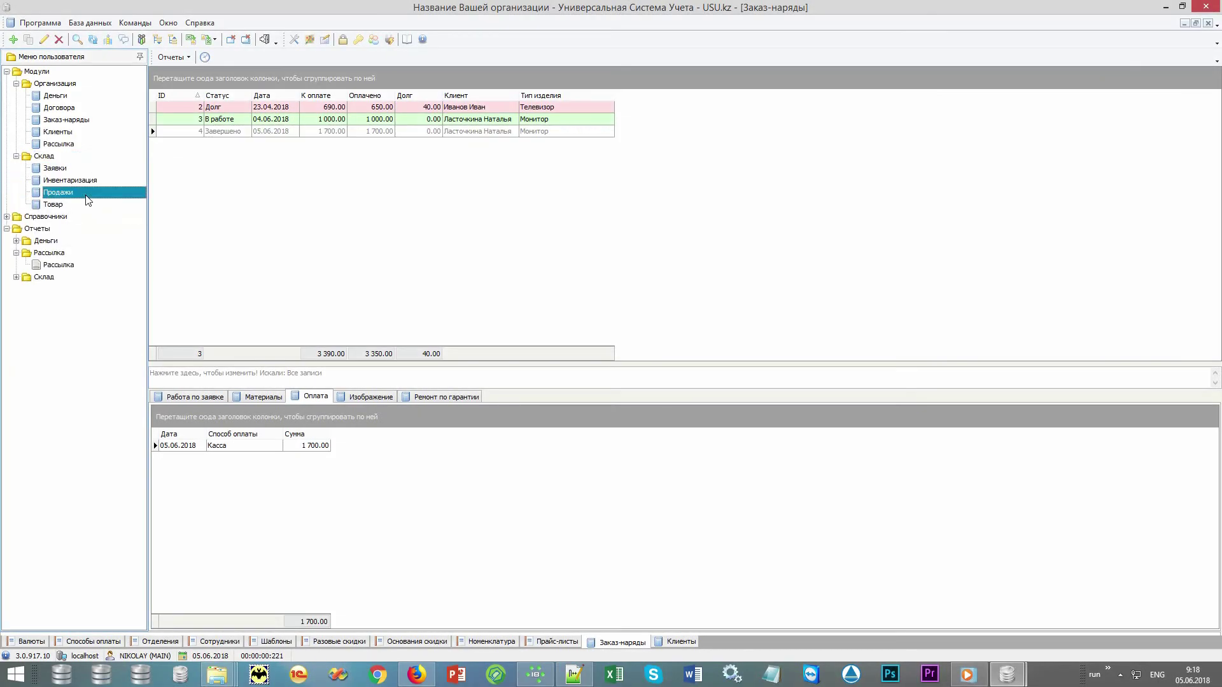
pyautogui.doubleClick(87, 197)
pyautogui.click(622, 614)
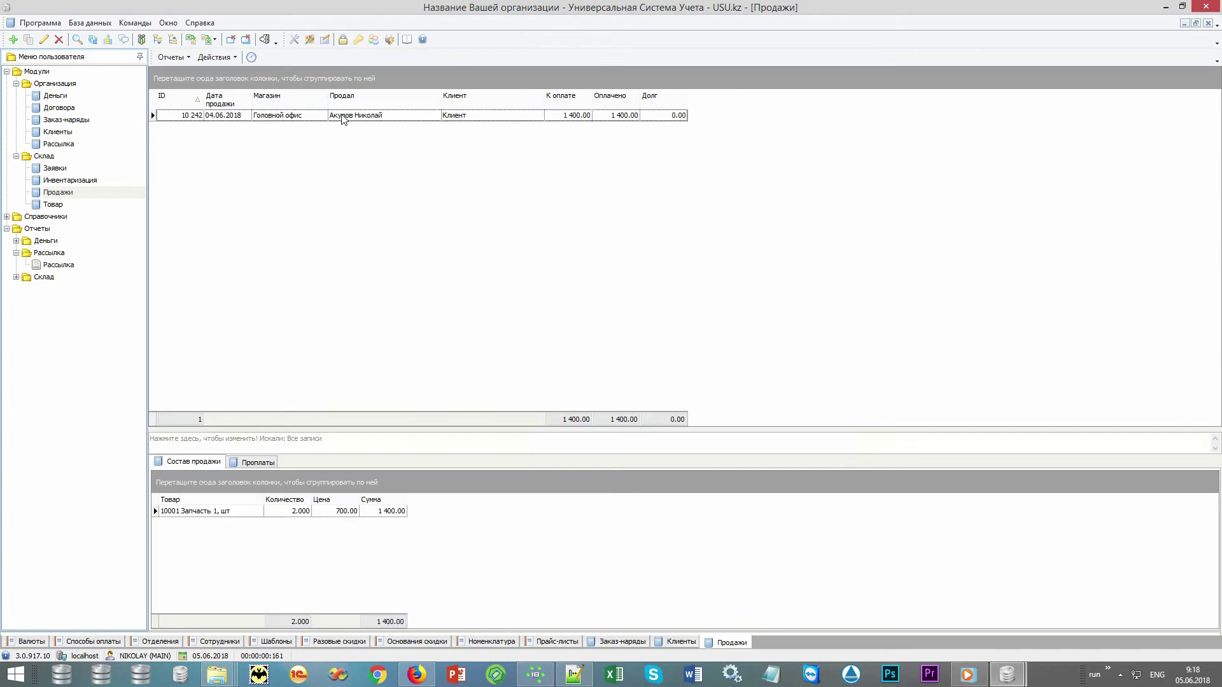
pyautogui.click(222, 58)
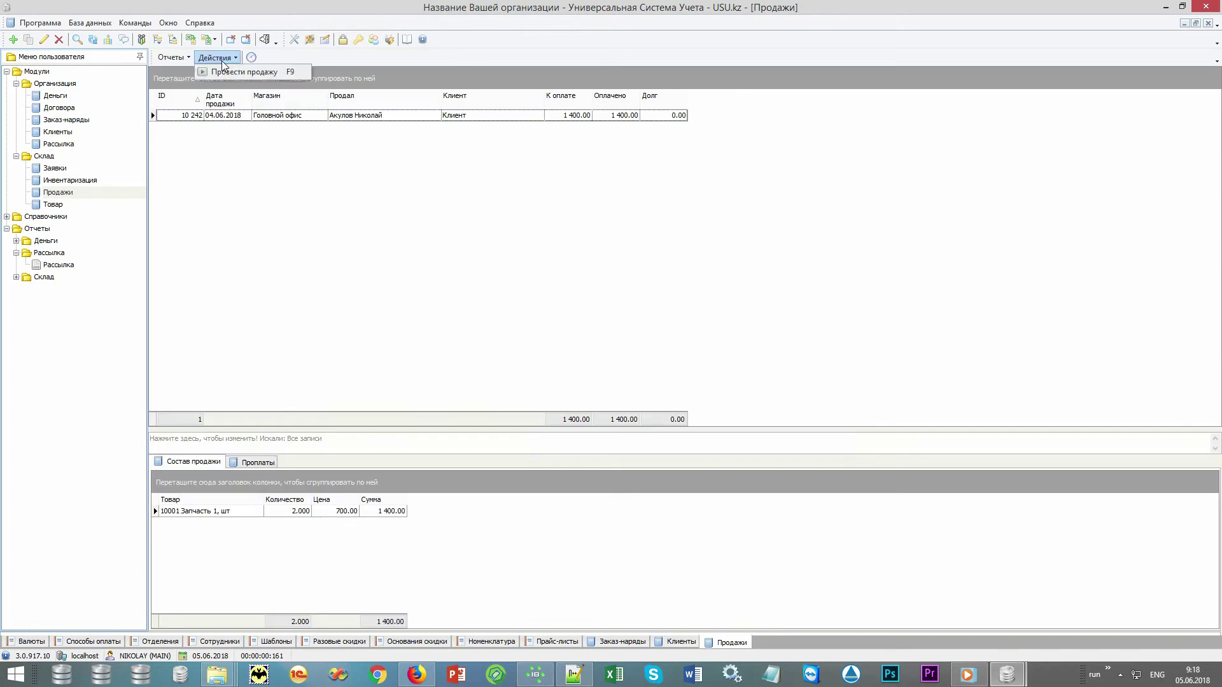
pyautogui.click(284, 75)
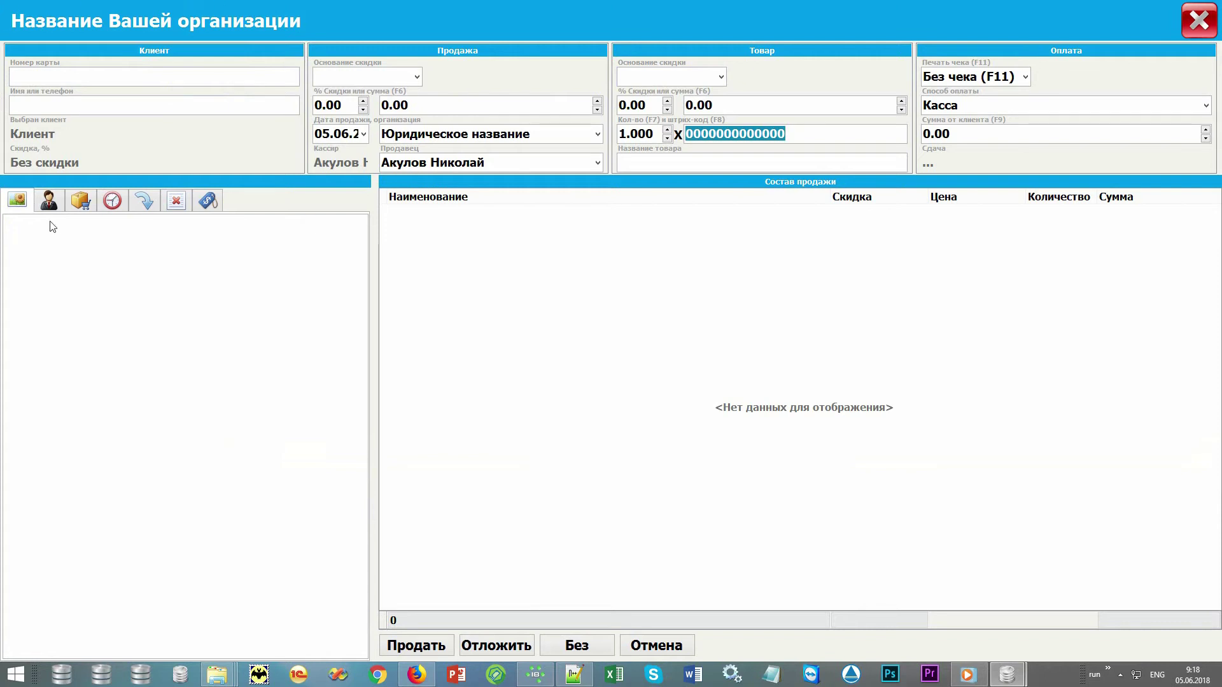
# Attach the client to the sale by entering their card number in Номер карты.
pyautogui.click(148, 77)
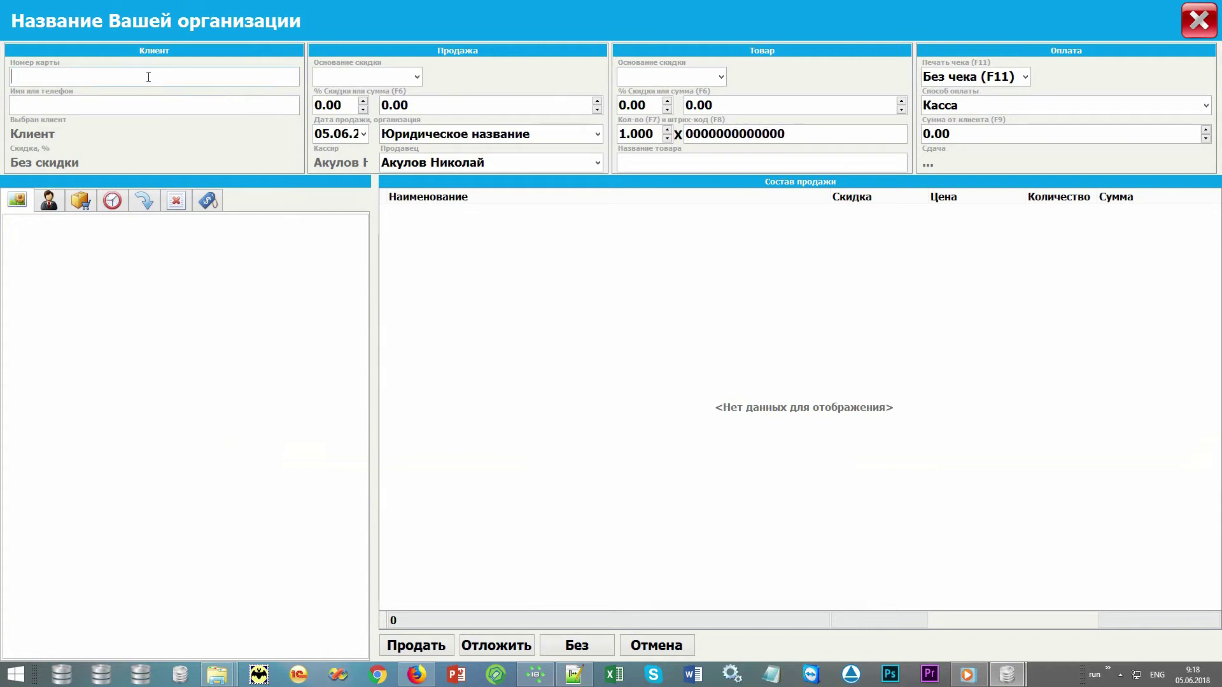
pyautogui.write('12345')
pyautogui.press('Return')
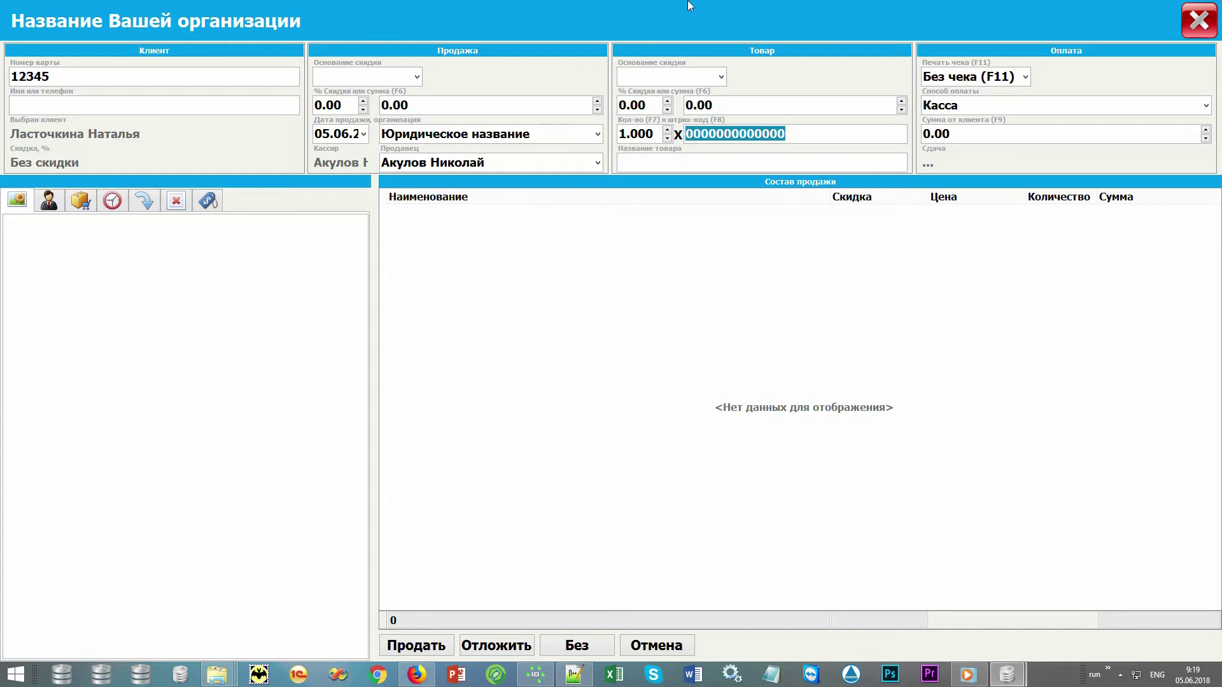
# Add 10001 Запчасть 1 by code and 10002 Запчасть 2 from the product list, totalling 1 200.00.
pyautogui.write('10001')
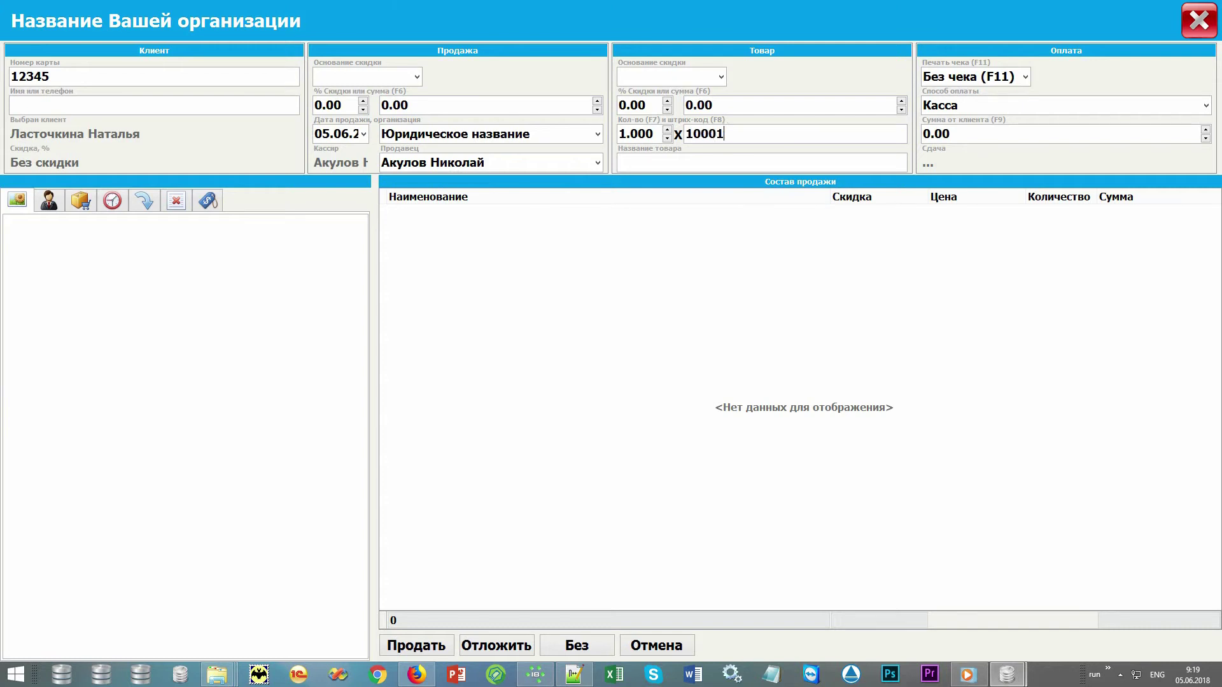
pyautogui.press('Return')
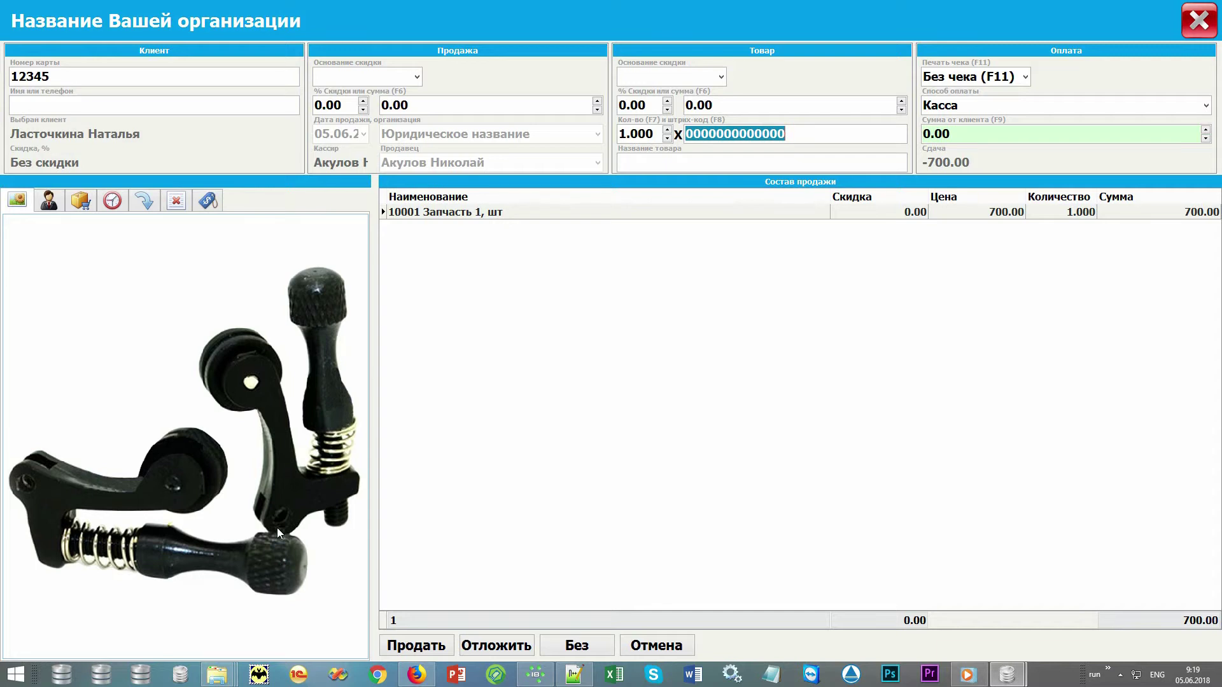
pyautogui.click(80, 201)
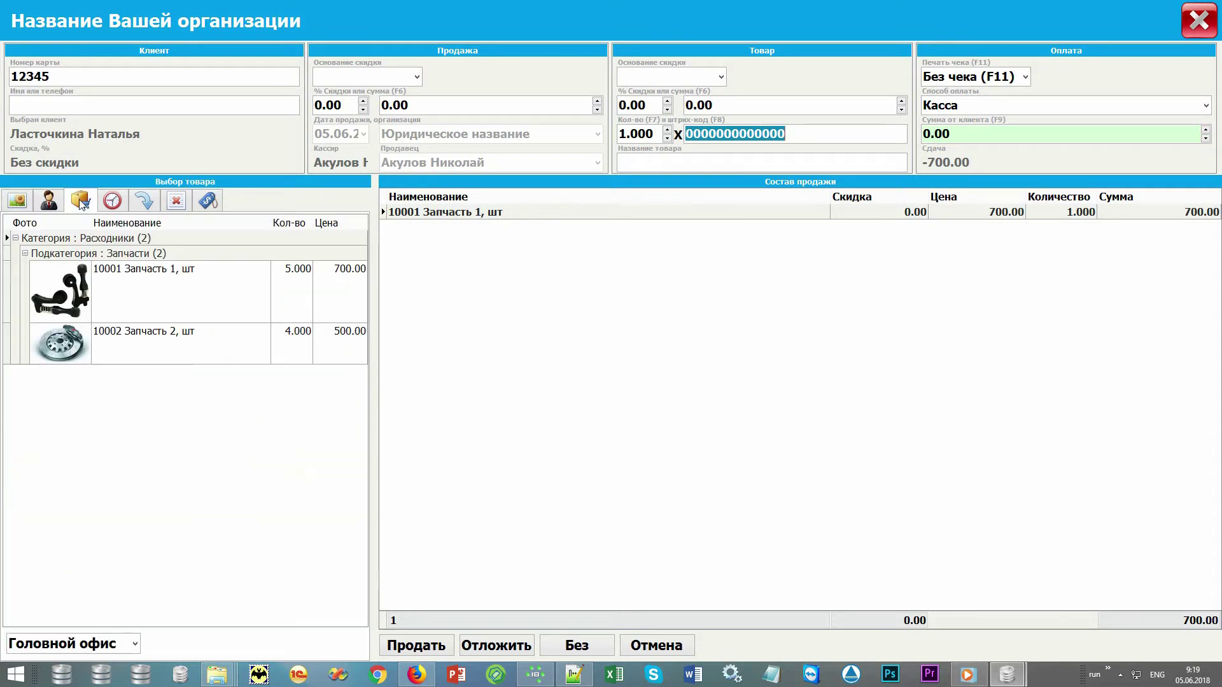
pyautogui.click(147, 346)
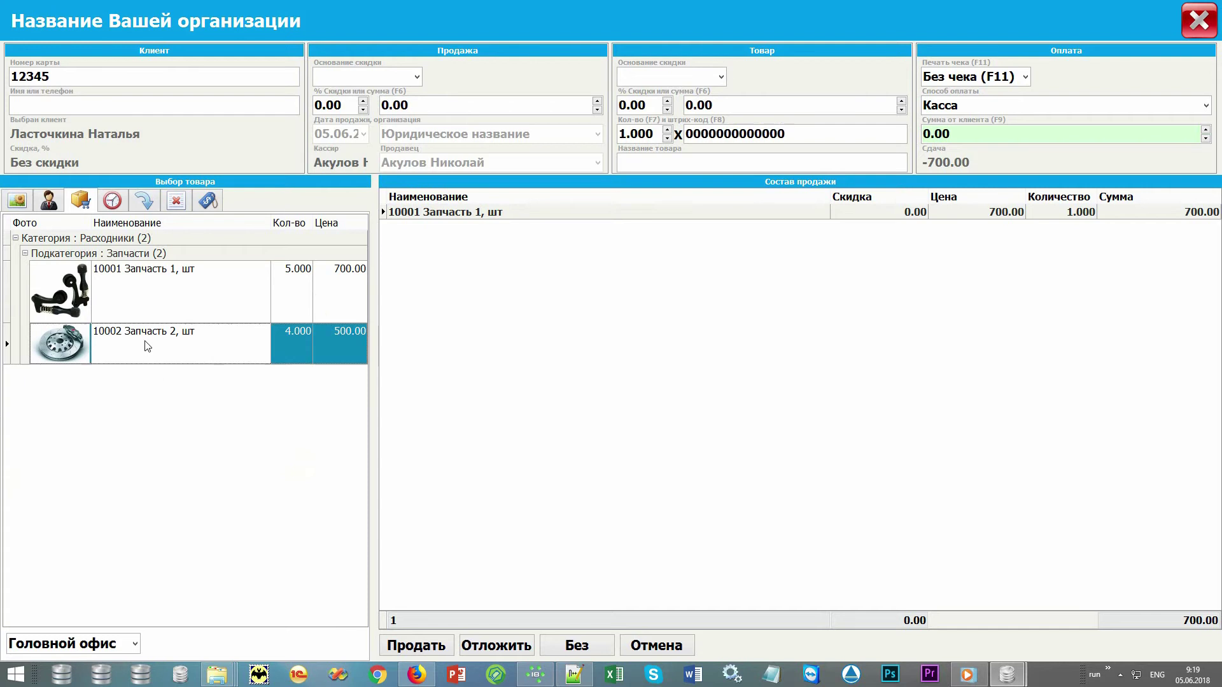
pyautogui.doubleClick(147, 346)
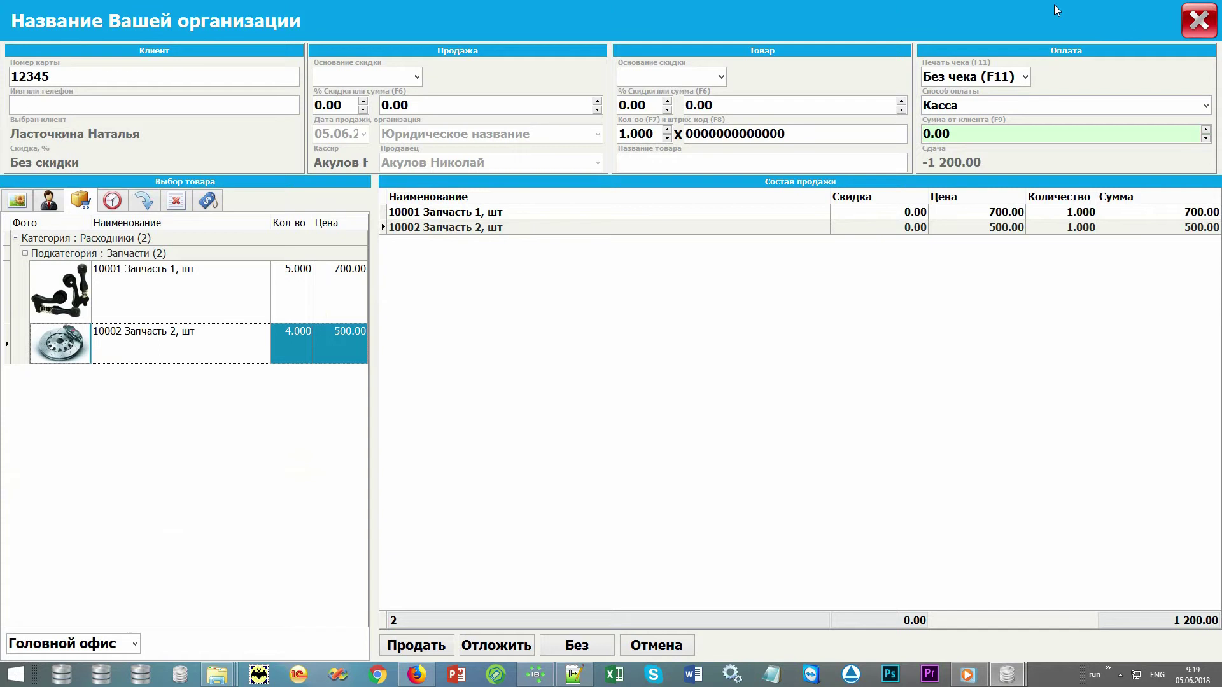
# Record 2000 received from the client, paid via Касса, giving 800.00 change.
pyautogui.click(1084, 131)
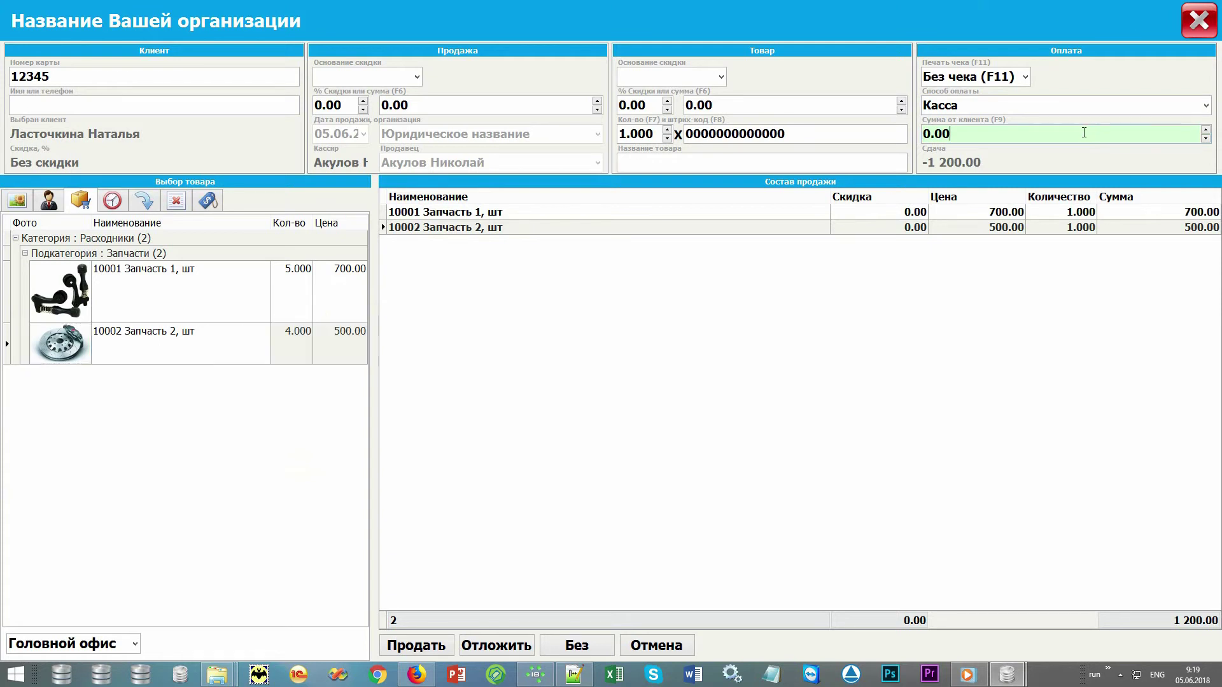
pyautogui.write('2000')
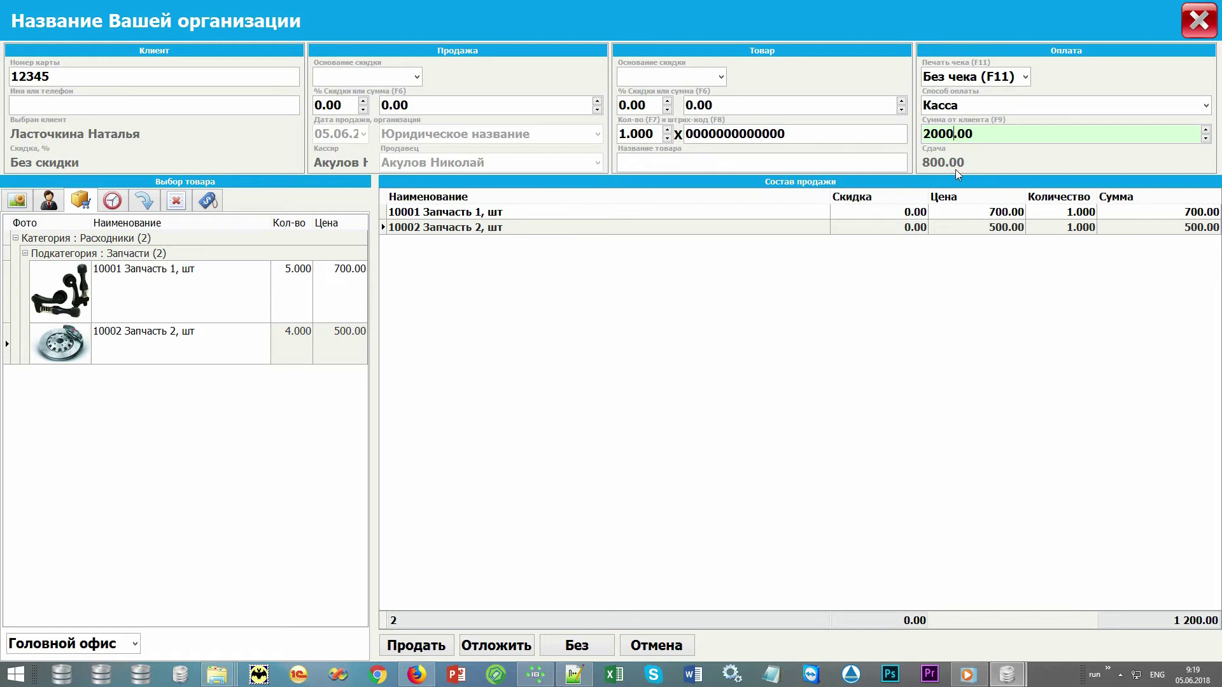
pyautogui.click(1206, 106)
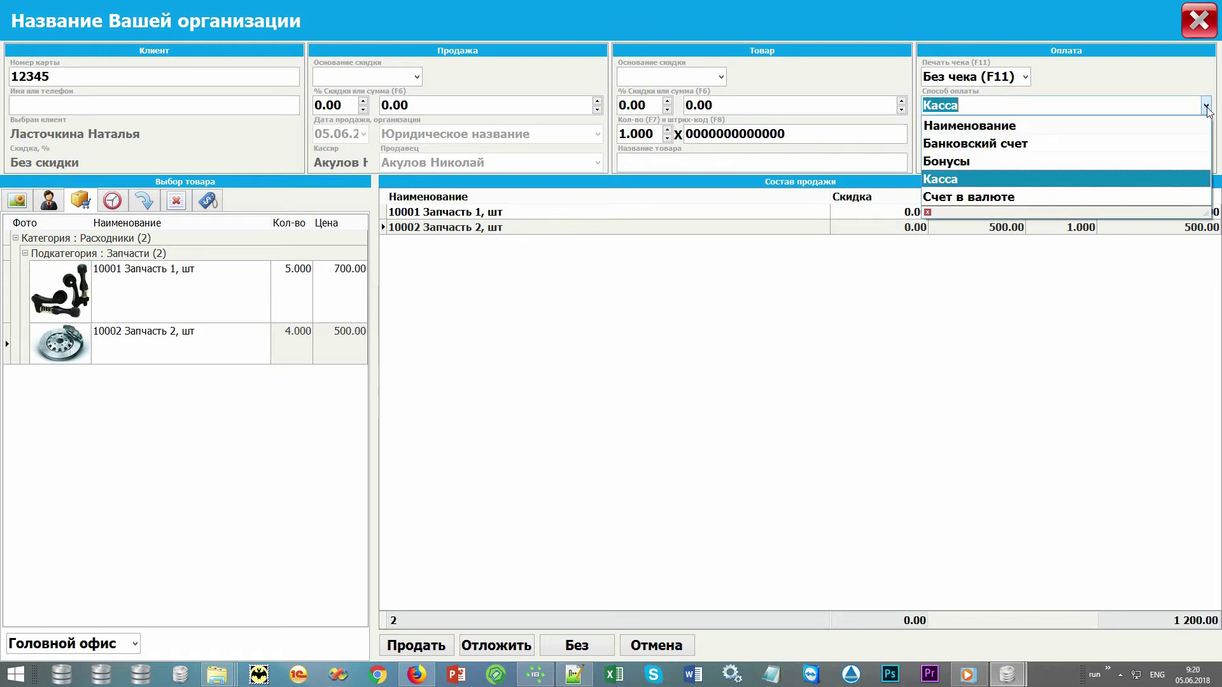
pyautogui.click(1205, 107)
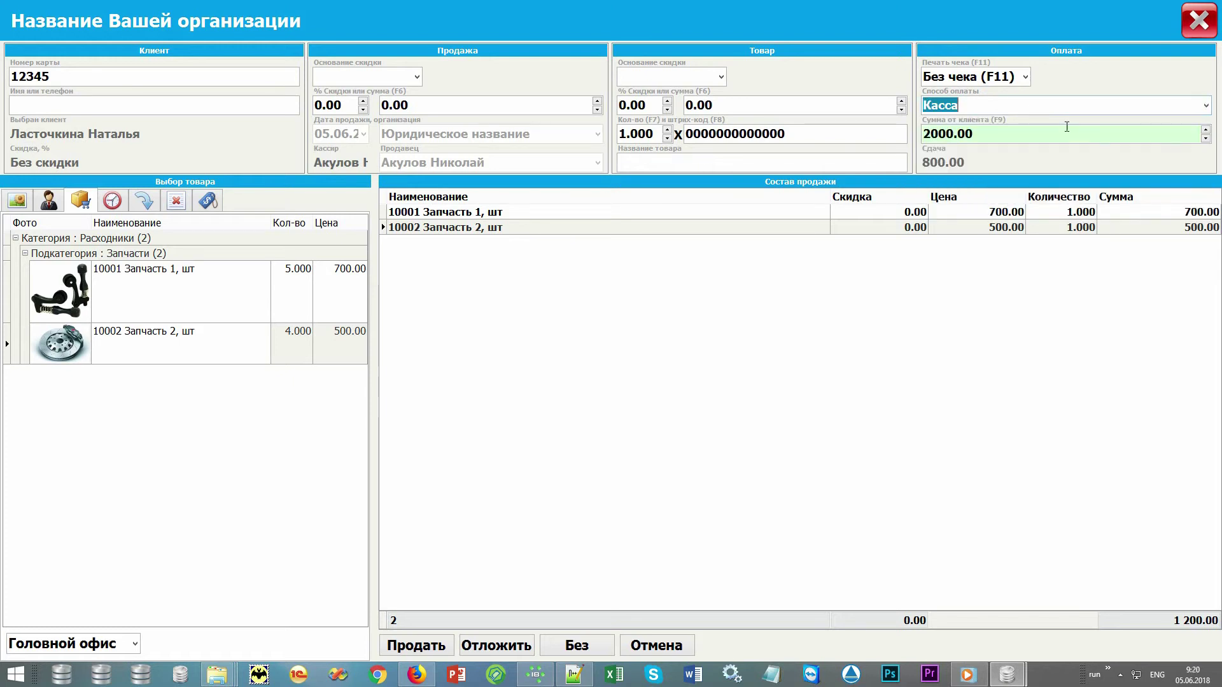
# Keep receipt printing at 'Без чека' and show the postponed sales list.
pyautogui.click(1026, 77)
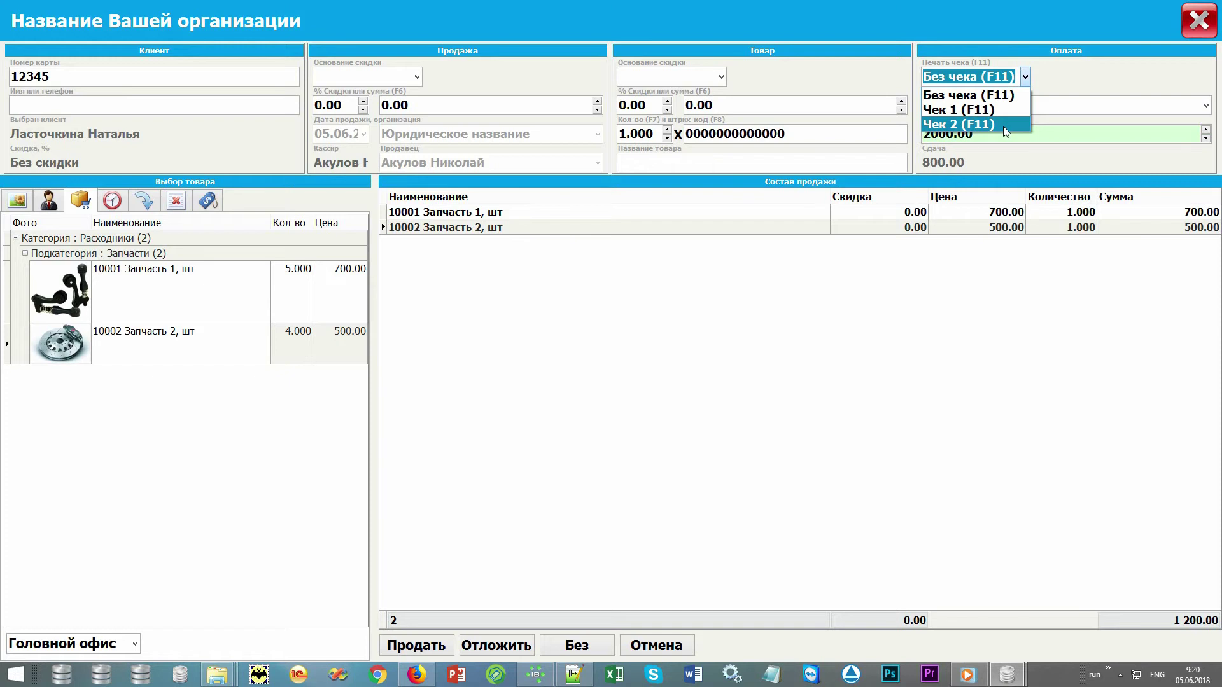
pyautogui.click(1015, 95)
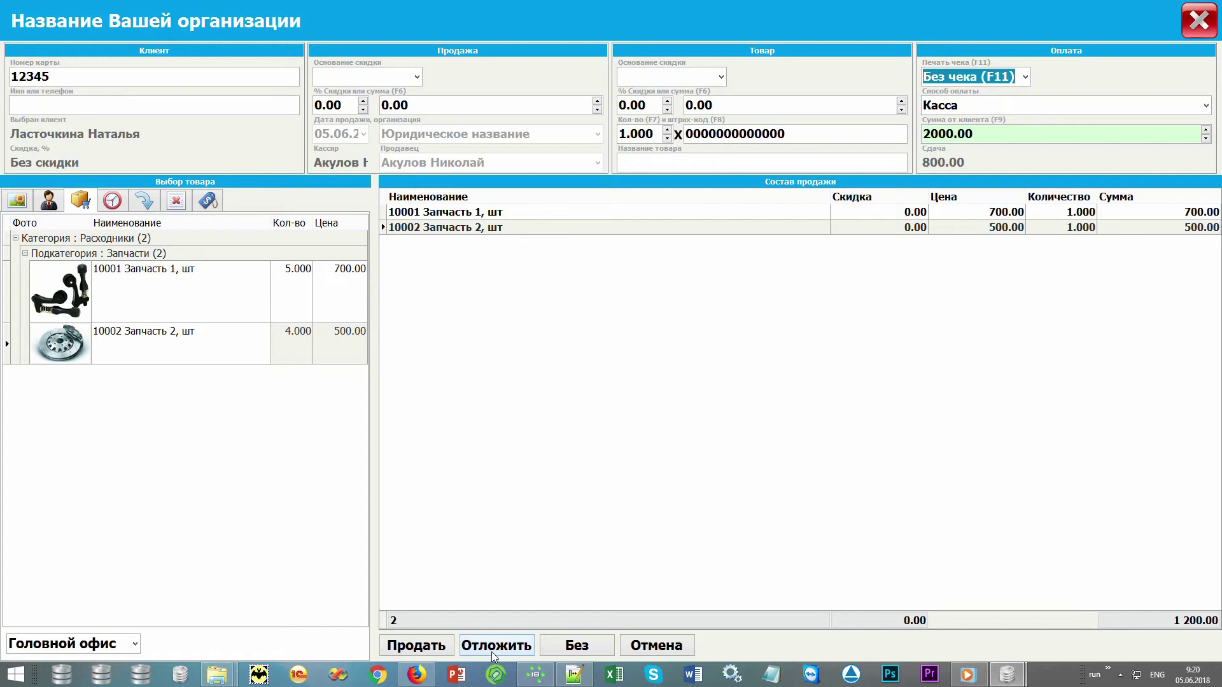
pyautogui.click(112, 201)
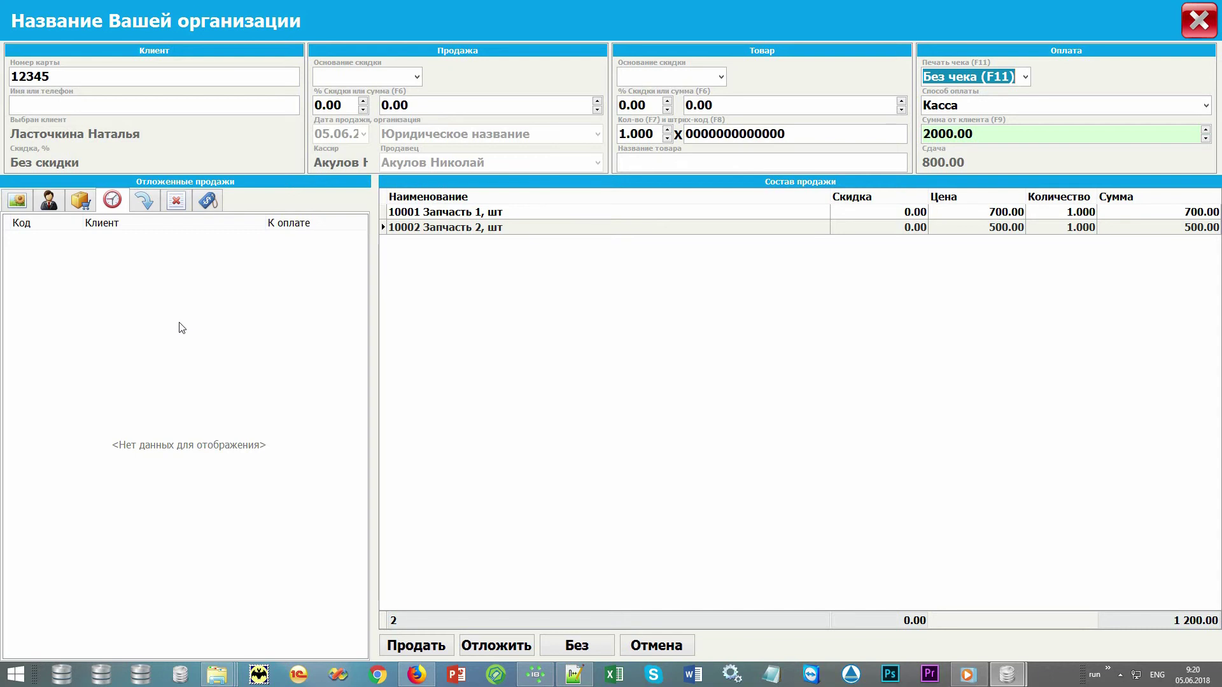
# Complete the sale and select the new sale 10 244 in the sales list.
pyautogui.click(434, 646)
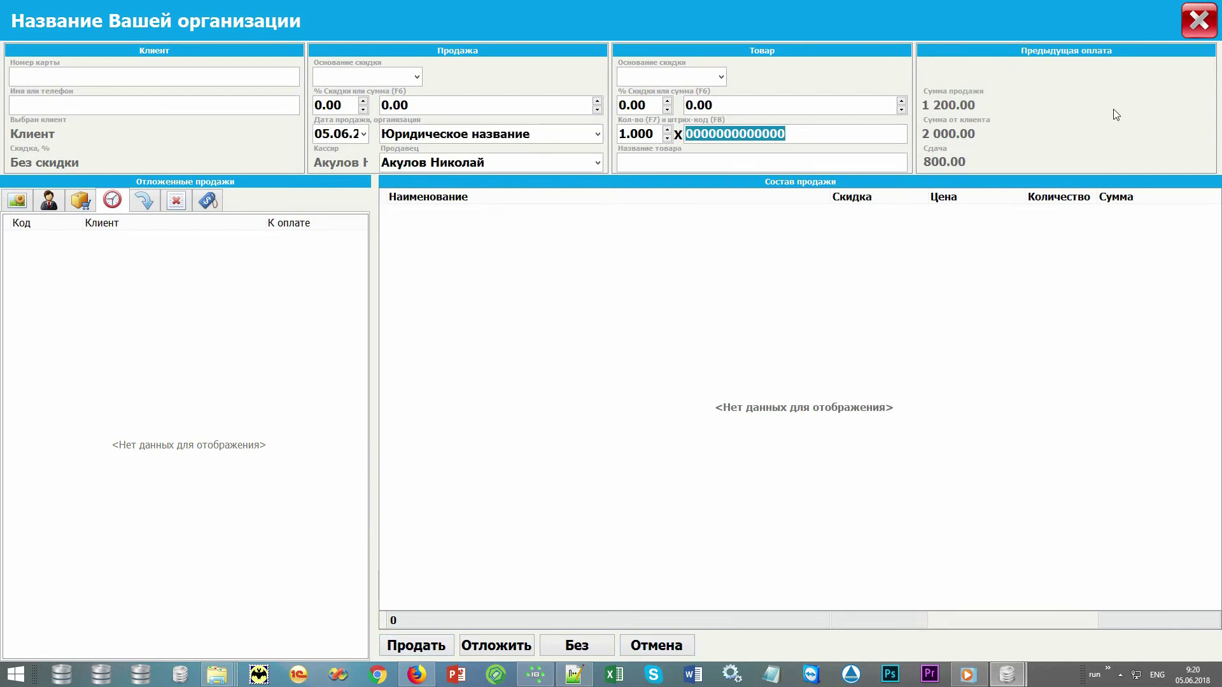
pyautogui.click(1198, 21)
pyautogui.click(372, 128)
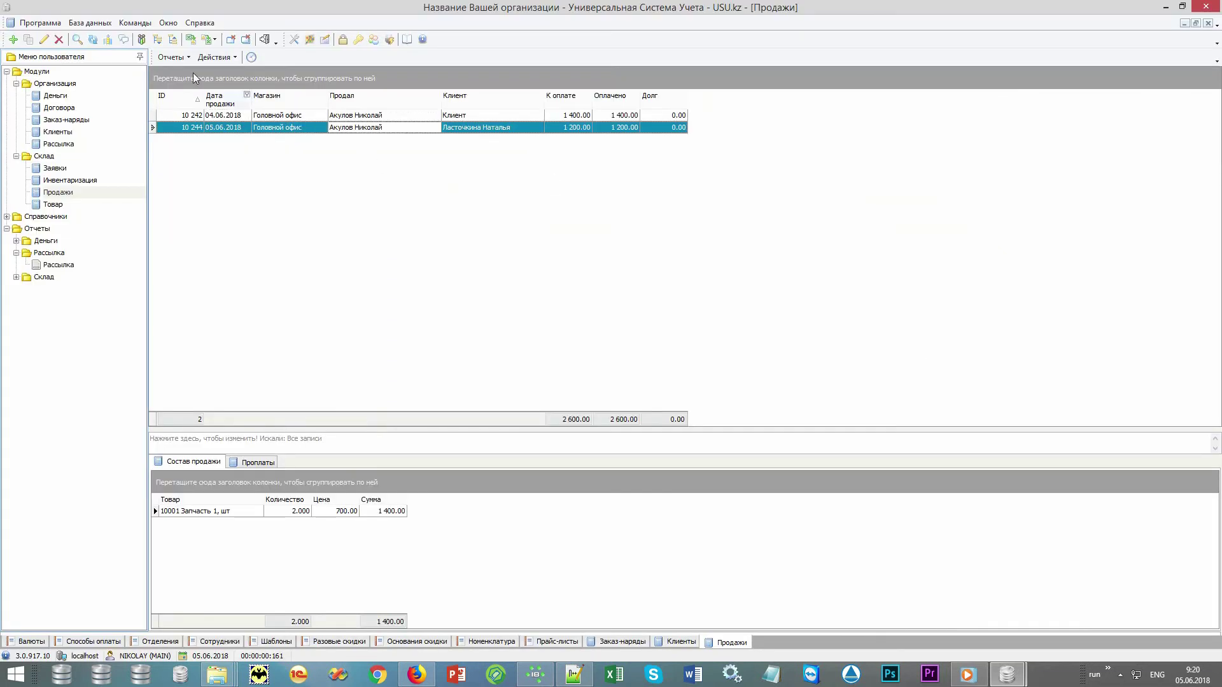
# Preview the Накладная для продажи and the Чек for sale 10 244, then close them.
pyautogui.click(171, 57)
pyautogui.click(190, 87)
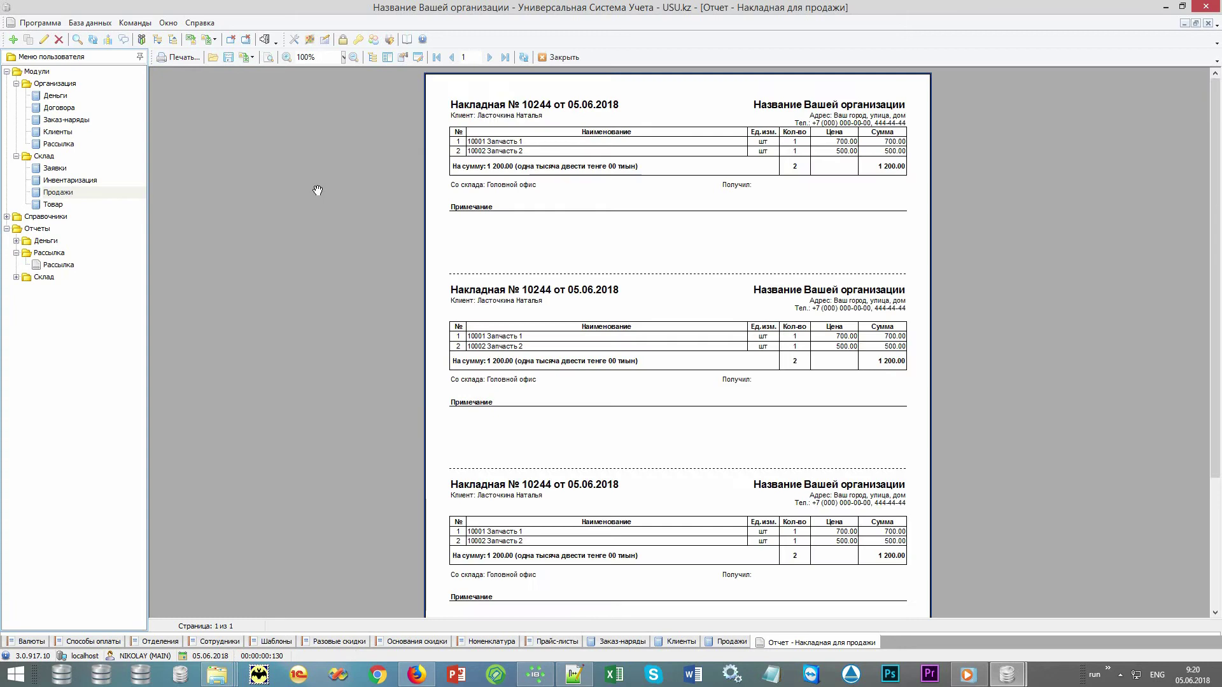
pyautogui.press('Escape')
pyautogui.click(171, 57)
pyautogui.click(185, 73)
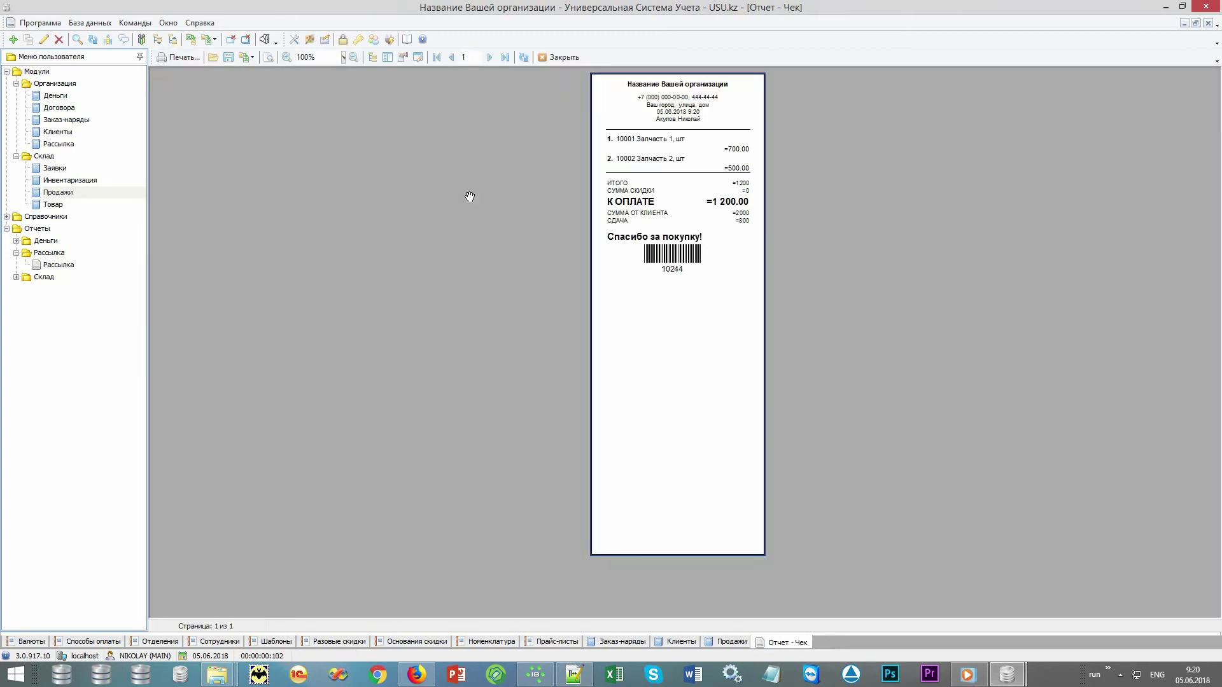
pyautogui.scroll(3, 469, 196)
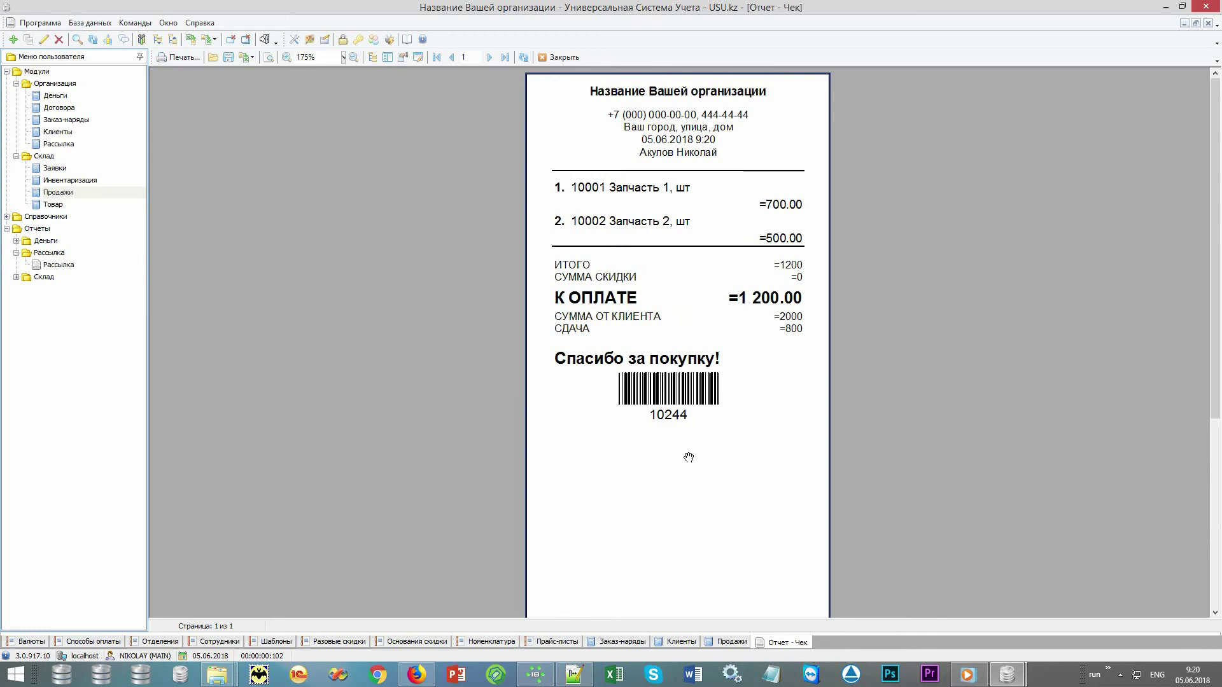
pyautogui.click(562, 58)
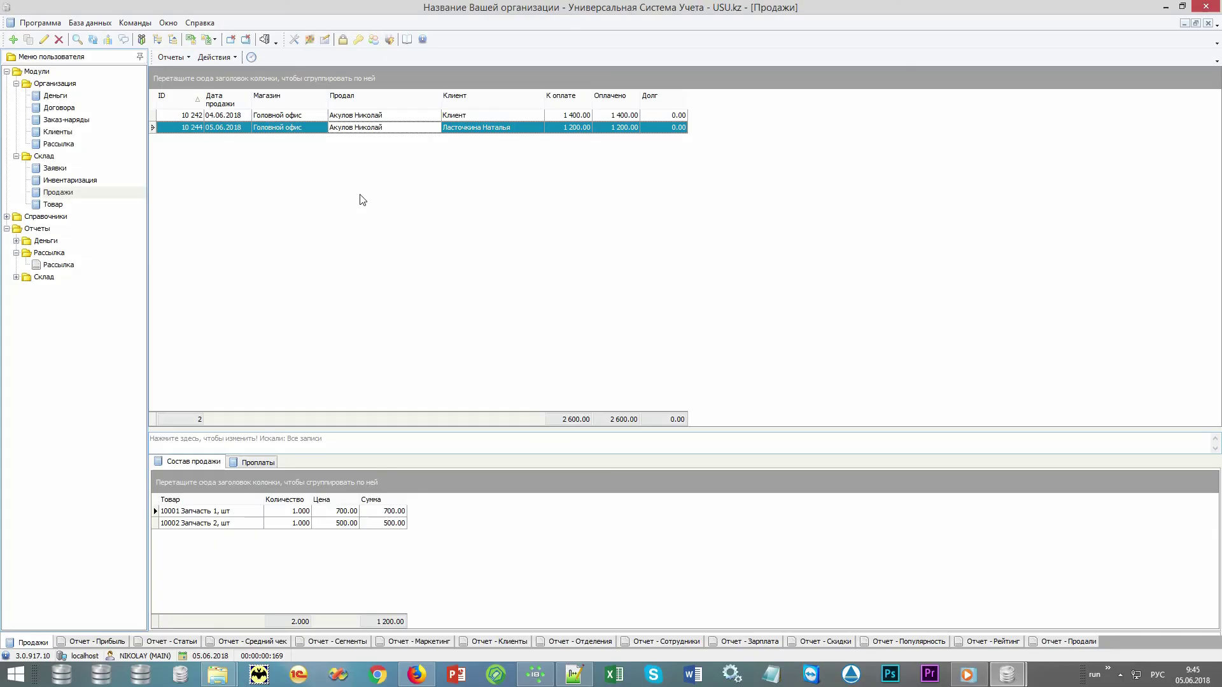
# Expand Отчеты > Деньги and view the Прибыль and Статьи reports for April–June 2018.
pyautogui.click(7, 72)
pyautogui.click(16, 144)
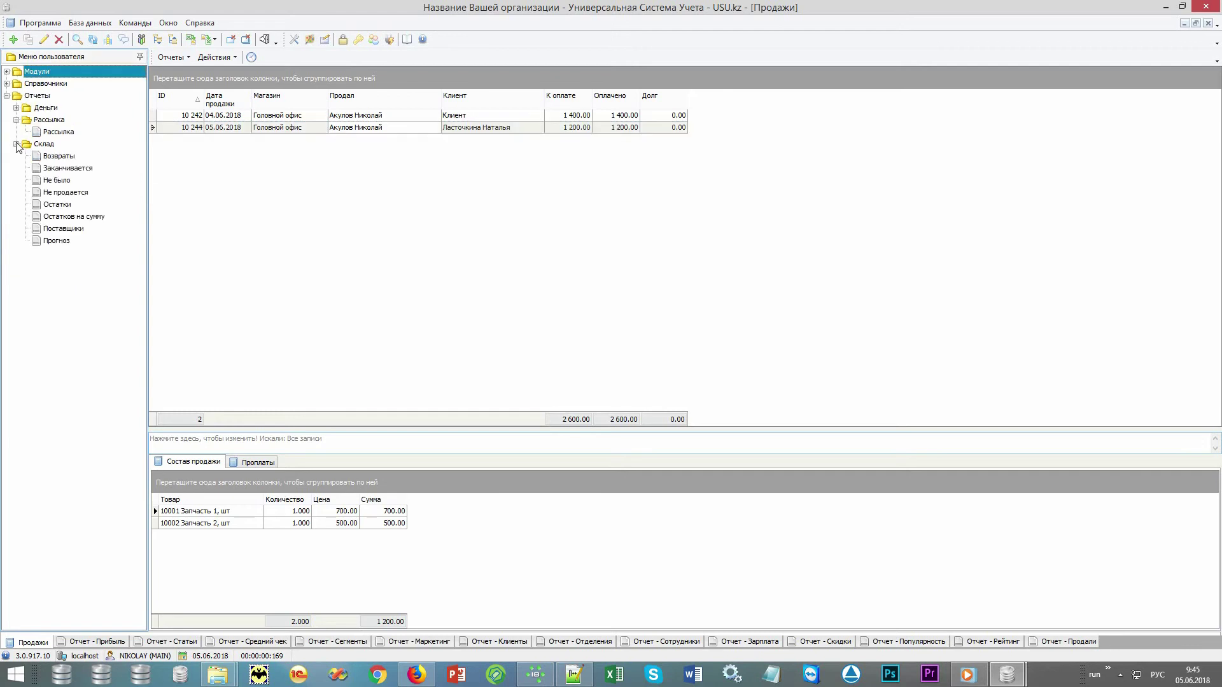
pyautogui.click(17, 108)
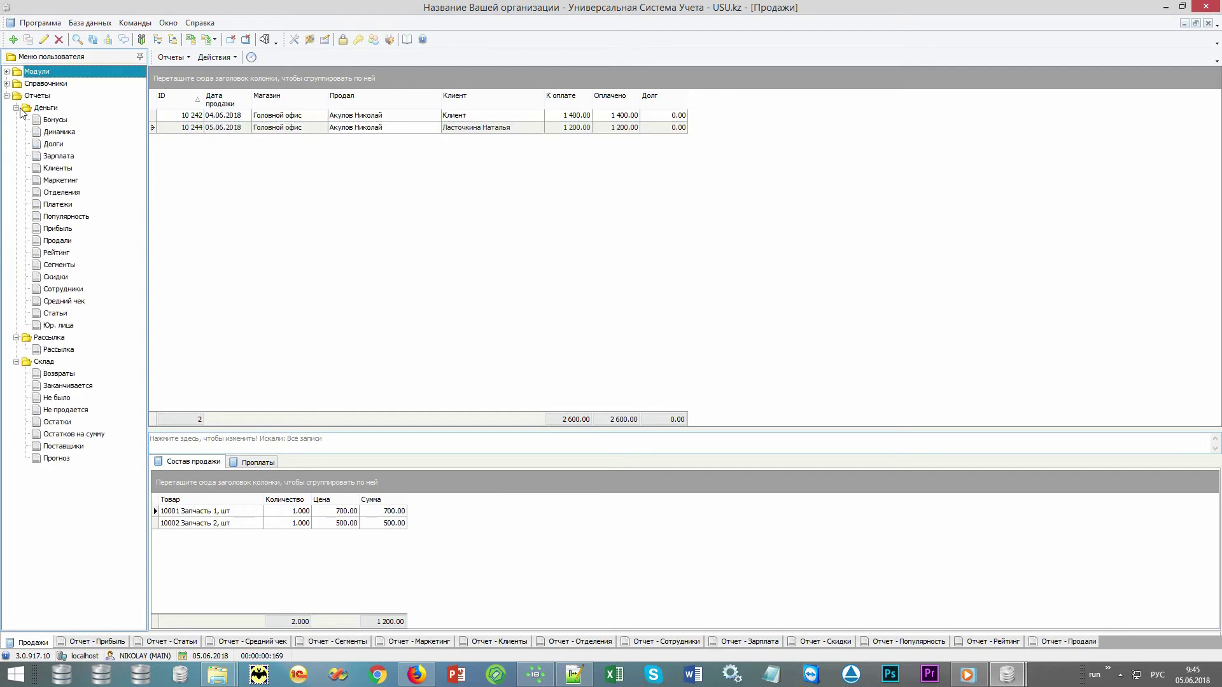
pyautogui.click(94, 99)
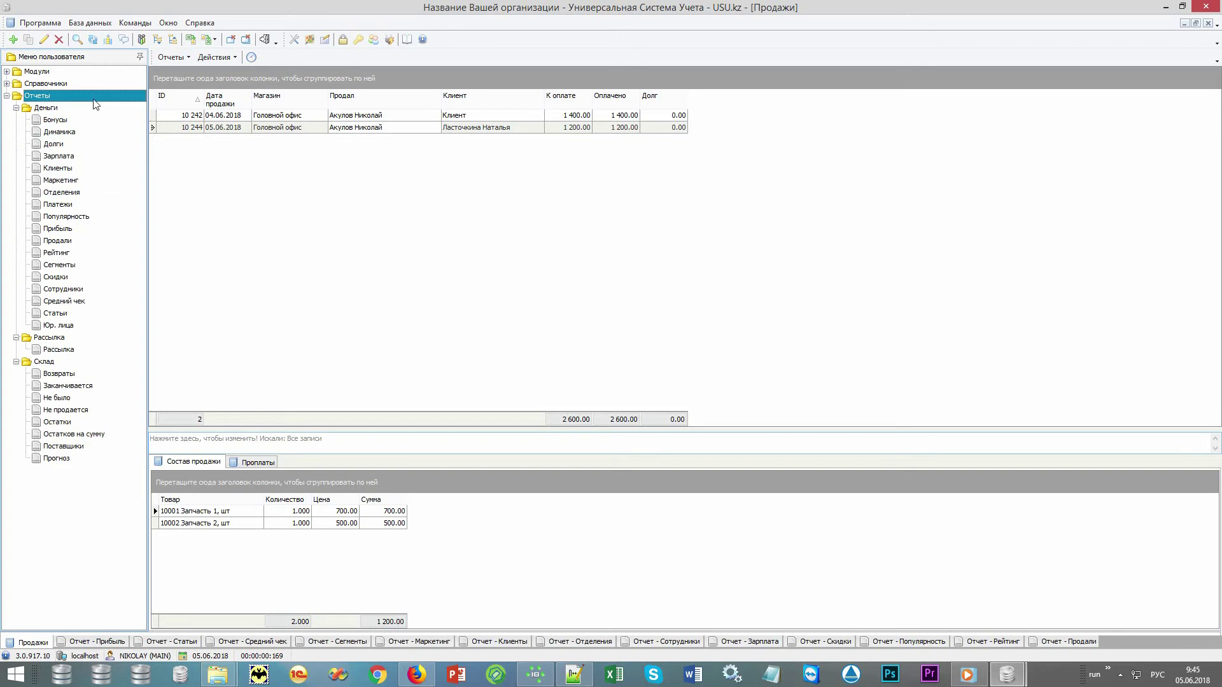
pyautogui.click(108, 643)
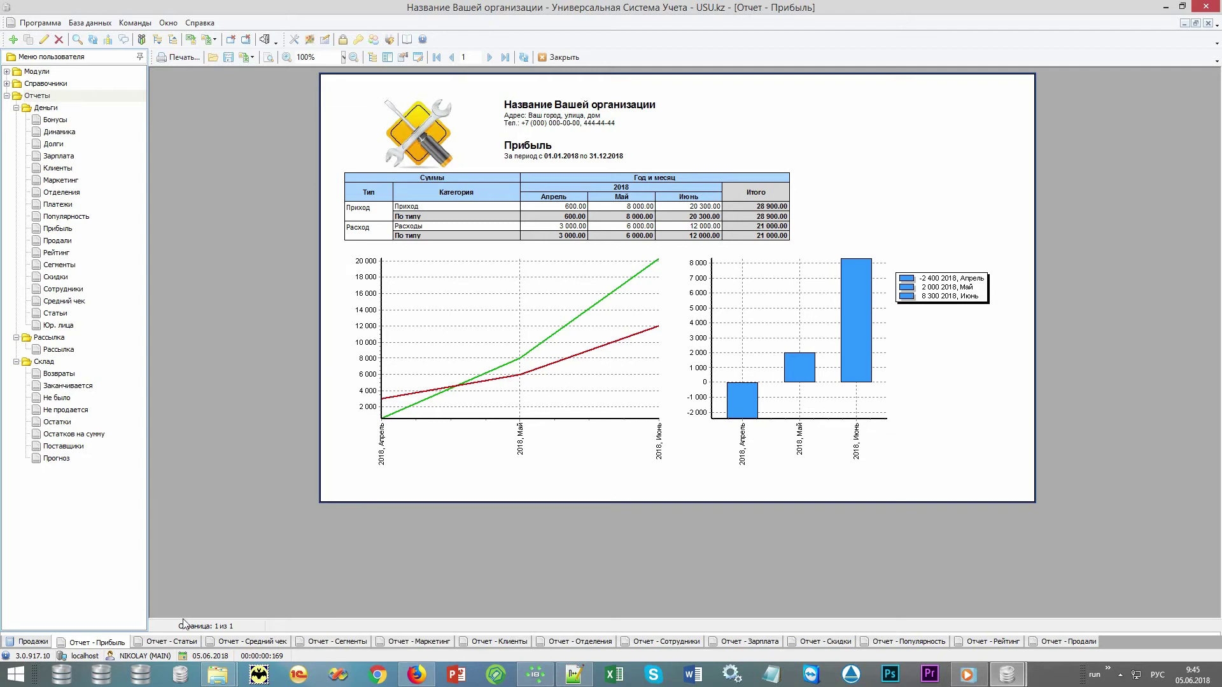
pyautogui.click(169, 643)
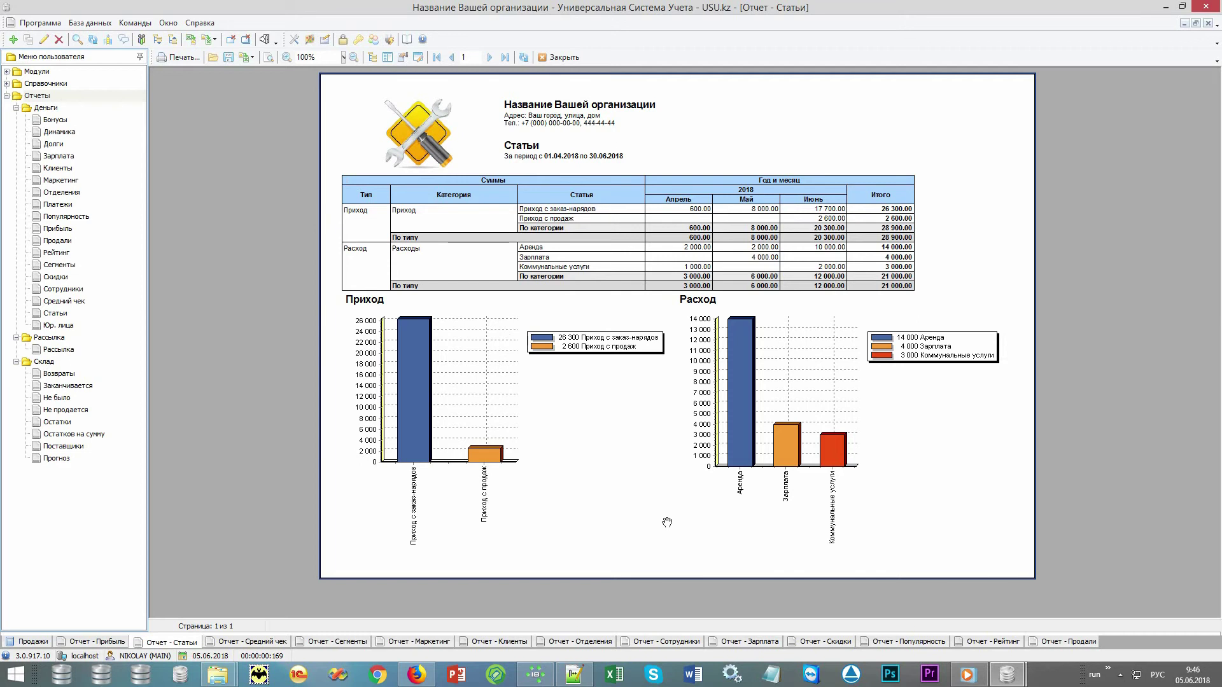
# Show the Средний чек report: 5 sales, 28 950.00 total, average 1 447.50.
pyautogui.click(61, 97)
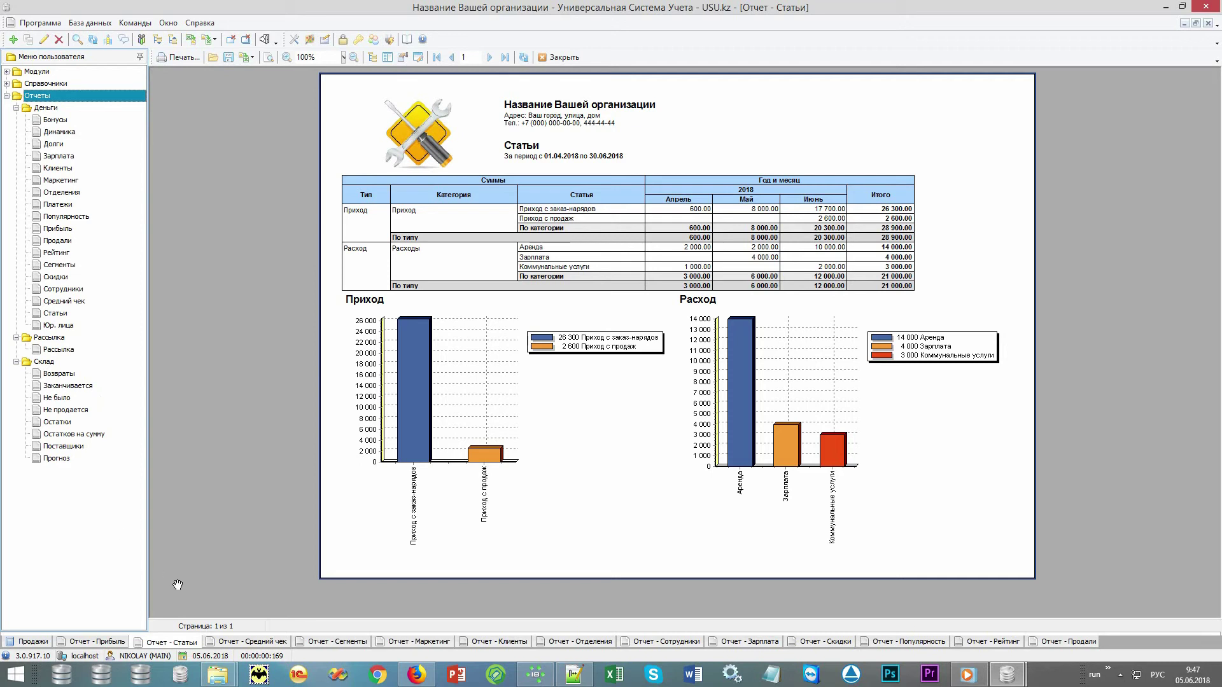
pyautogui.click(248, 643)
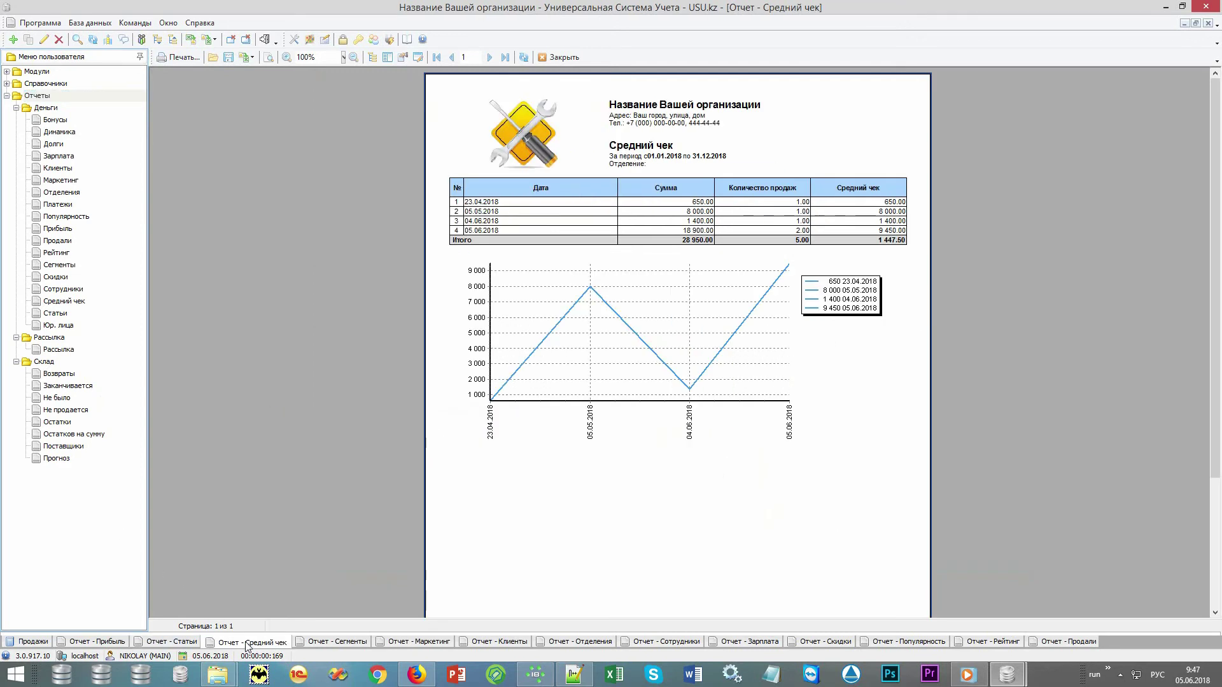